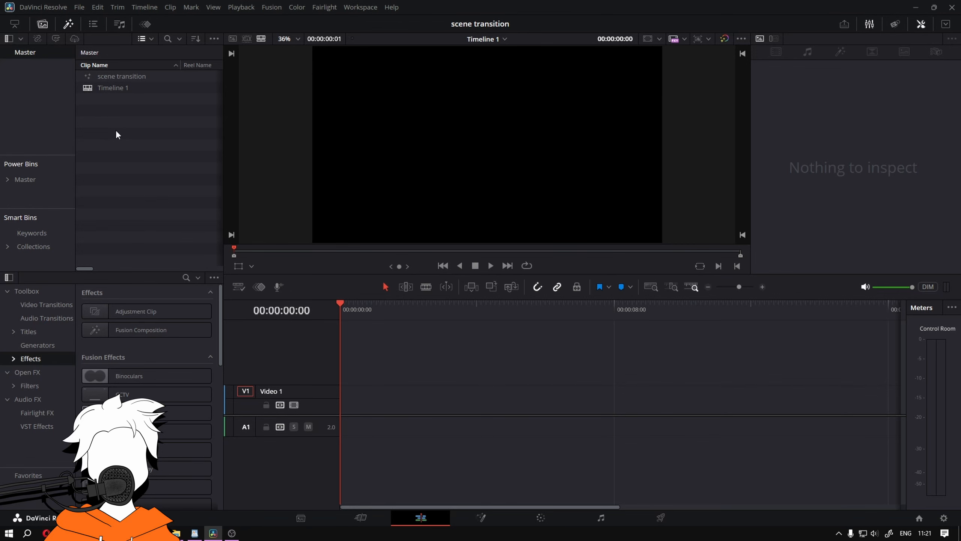
Step: Create a new Fusion composition named "star wars wipe transition" with a duration of 00:00:02:00
{"action": "right_click", "coordinate": [117, 132]}
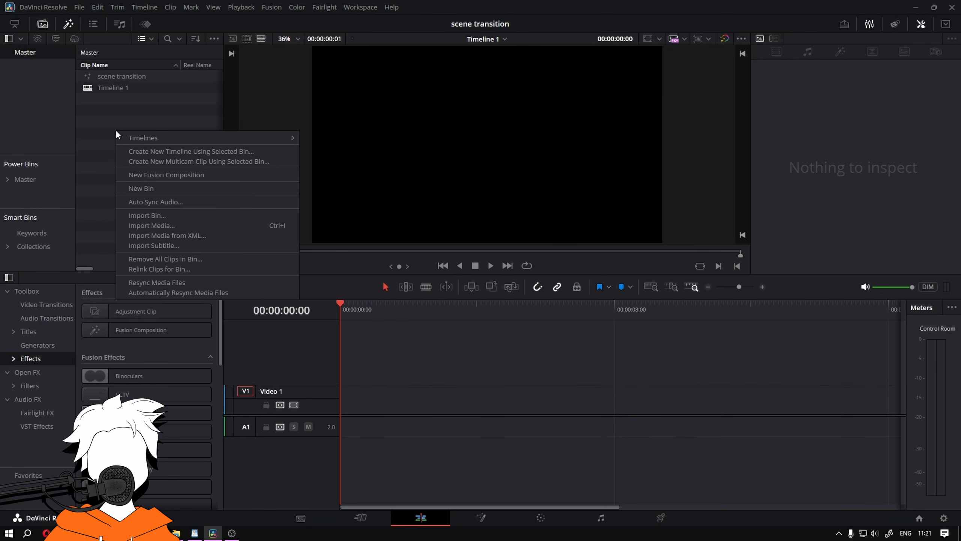
{"action": "left_click", "coordinate": [214, 176]}
{"action": "type", "text": "start"}
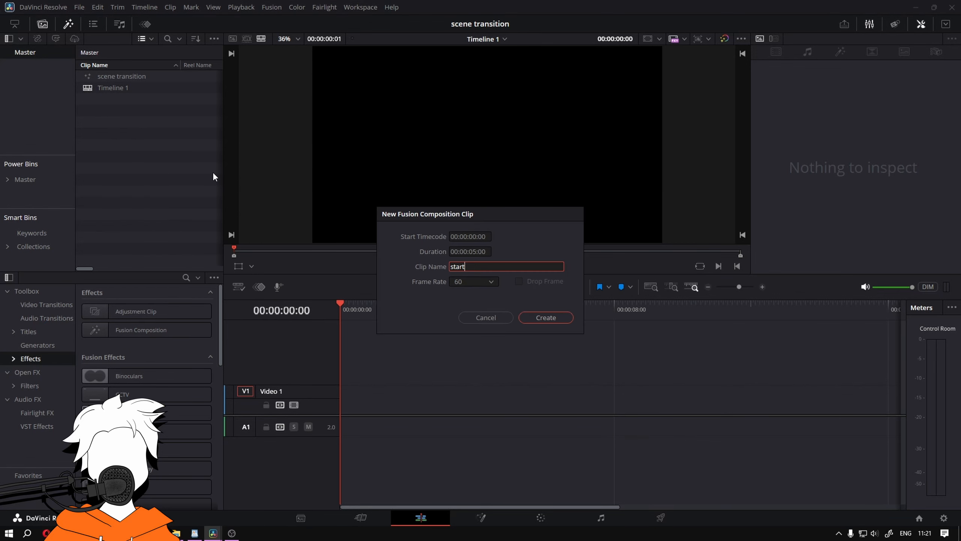
{"action": "key", "text": "BackSpace"}
{"action": "type", "text": "wars wipe transition"}
{"action": "left_click", "coordinate": [479, 252]}
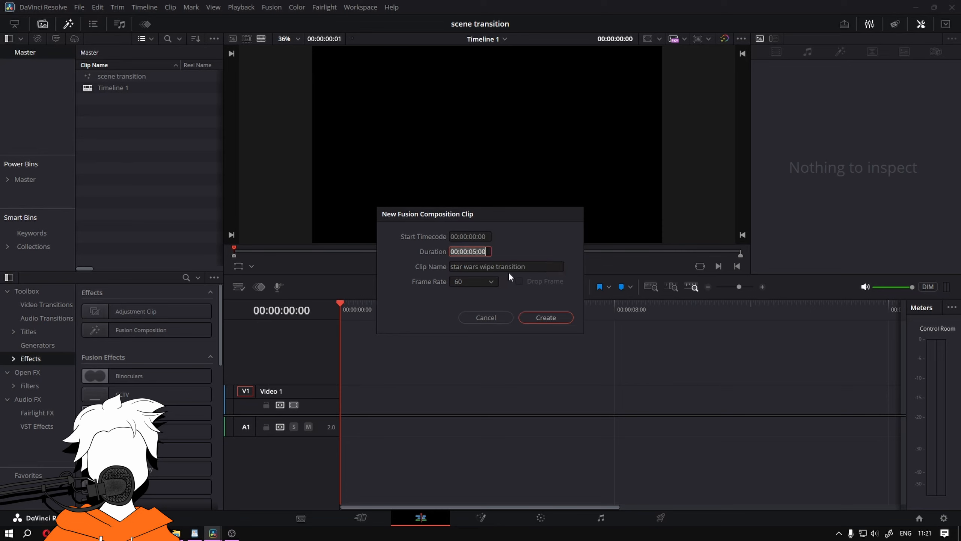
{"action": "type", "text": "200"}
{"action": "left_click", "coordinate": [546, 317]}
Step: Place the star wars wipe transition clip at the start of track V1 and open it in the Fusion page
{"action": "left_click", "coordinate": [348, 395]}
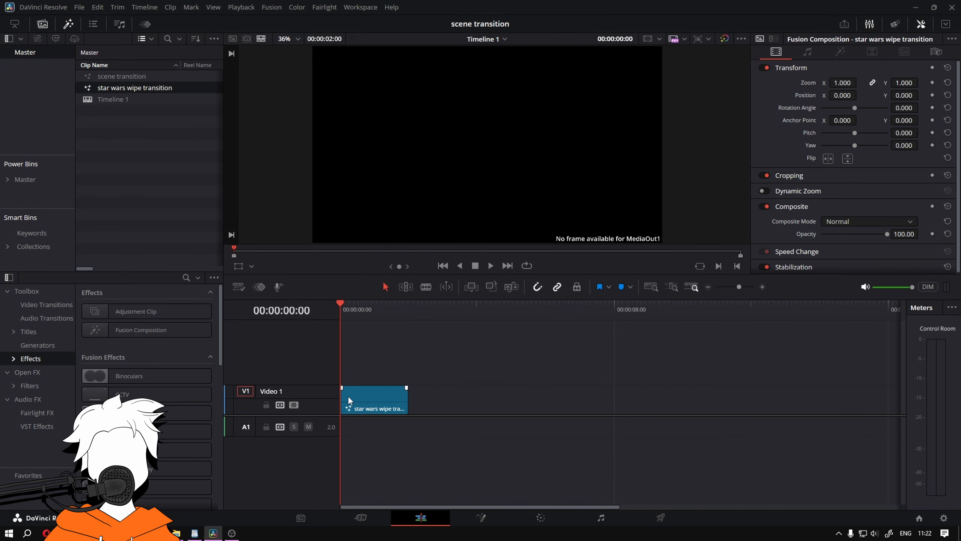
{"action": "right_click", "coordinate": [349, 397]}
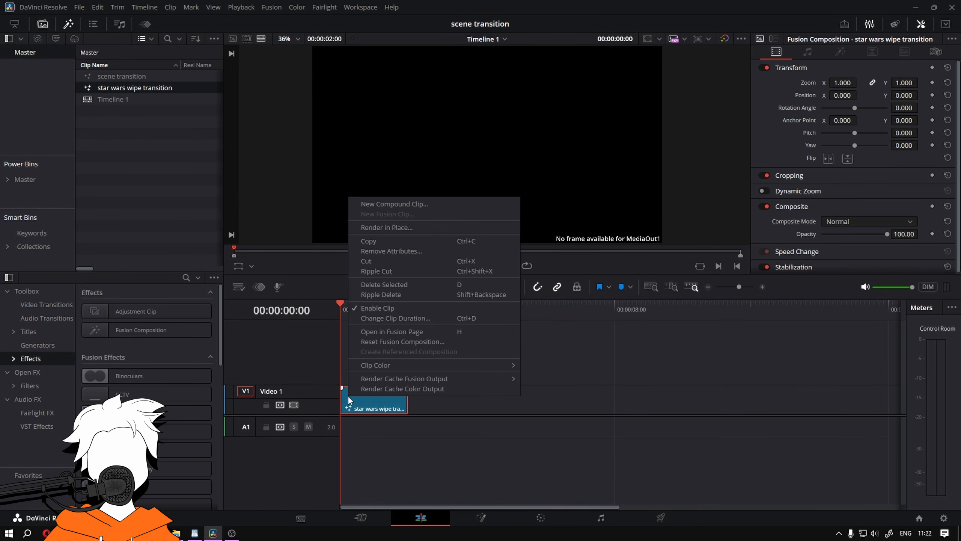
{"action": "left_click", "coordinate": [416, 332]}
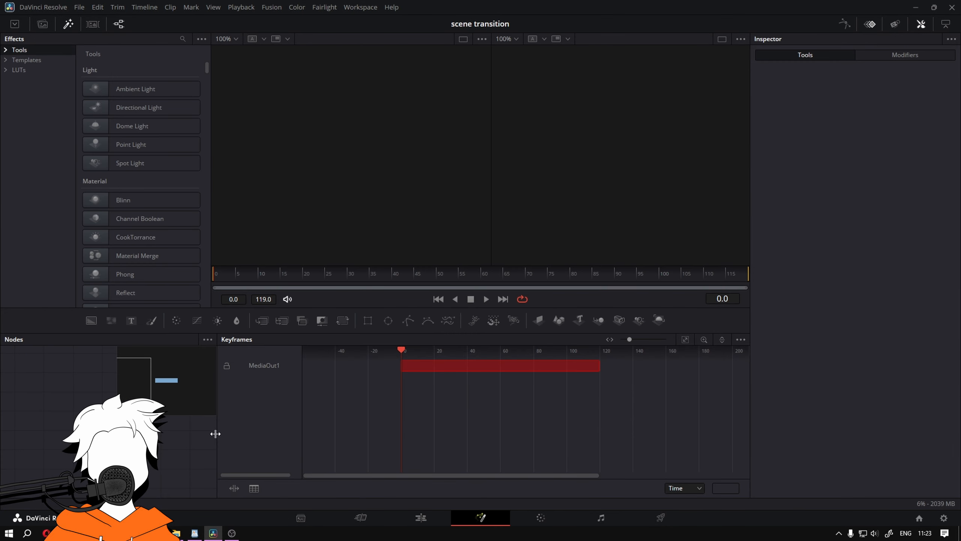
Step: Widen the node editor area and switch the display to a single viewer
{"action": "left_click_drag", "start_coordinate": [216, 434], "coordinate": [410, 441]}
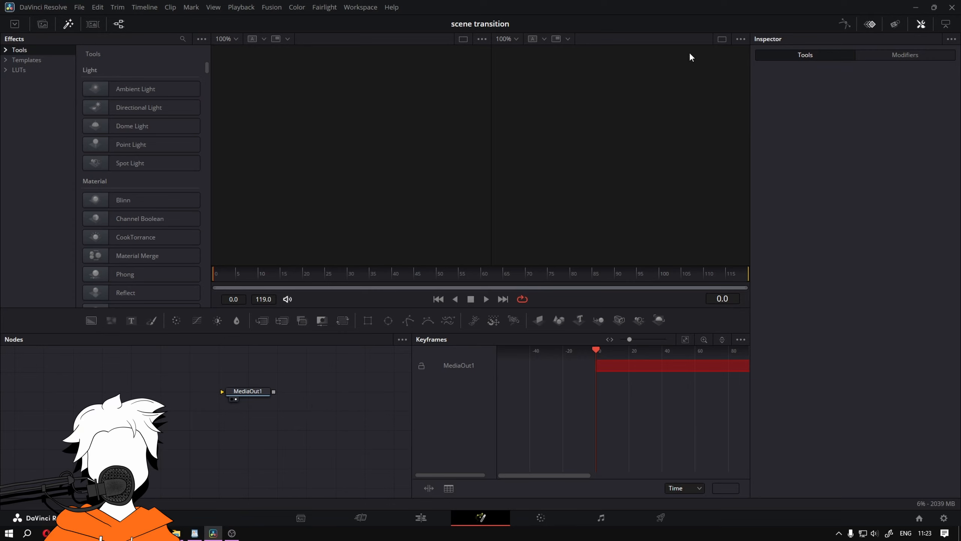
{"action": "left_click", "coordinate": [721, 39]}
Step: Add a Background node, connect its output to MediaOut1, and leave room between the two nodes
{"action": "left_click", "coordinate": [183, 38]}
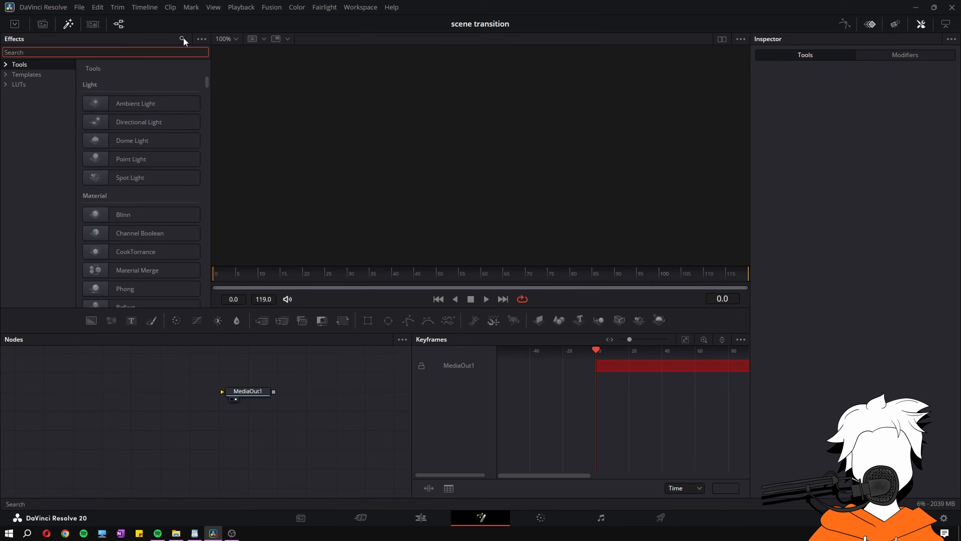
{"action": "type", "text": "back"}
{"action": "left_click_drag", "start_coordinate": [140, 103], "coordinate": [159, 152]}
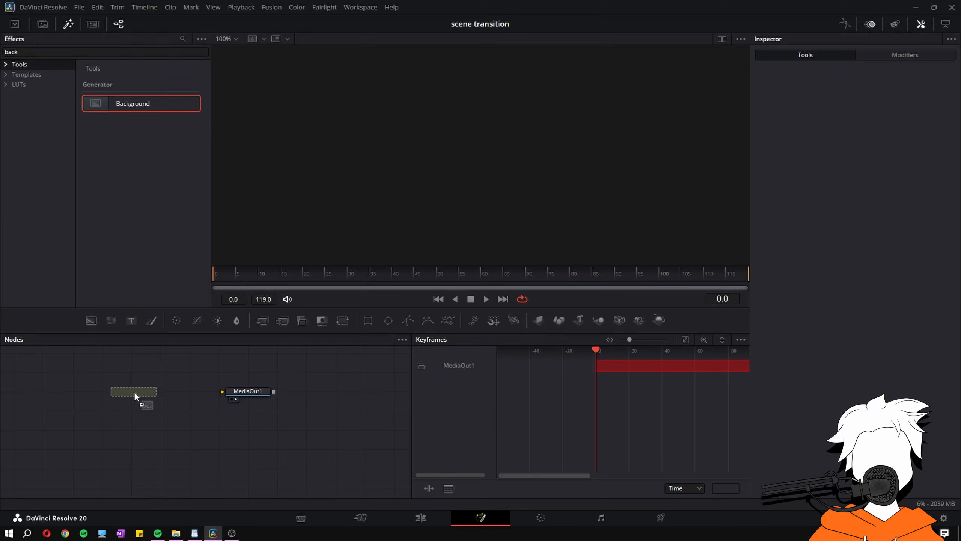
{"action": "left_click_drag", "start_coordinate": [133, 392], "coordinate": [133, 392]}
{"action": "left_click_drag", "start_coordinate": [158, 392], "coordinate": [222, 391]}
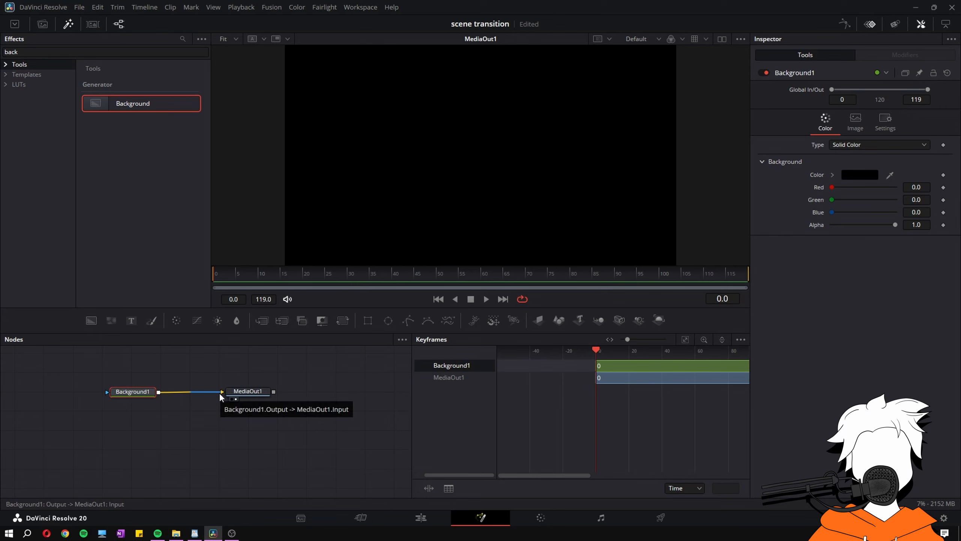
{"action": "left_click_drag", "start_coordinate": [255, 394], "coordinate": [306, 394]}
Step: Insert a Merge node on the connection between Background1 and MediaOut1
{"action": "left_click_drag", "start_coordinate": [35, 53], "coordinate": [2, 53]}
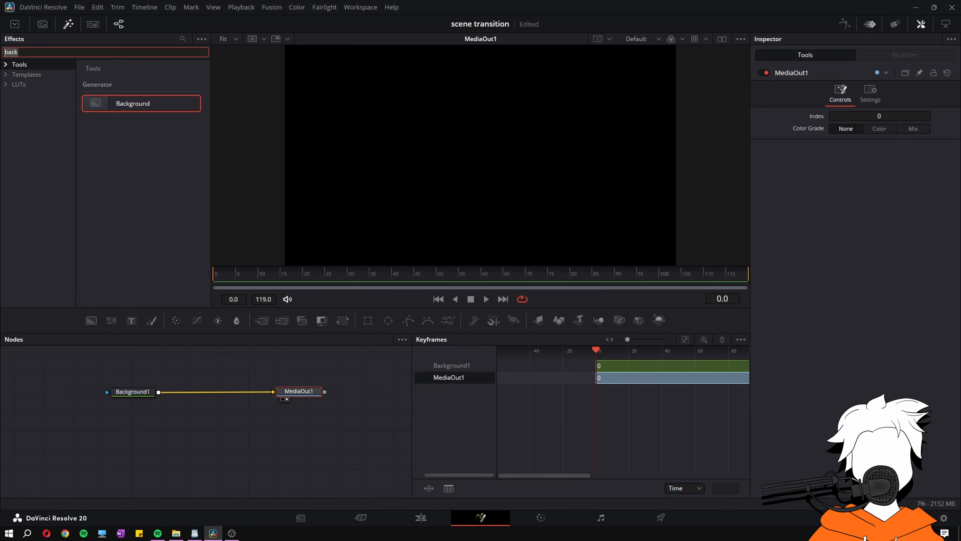
{"action": "type", "text": "merge"}
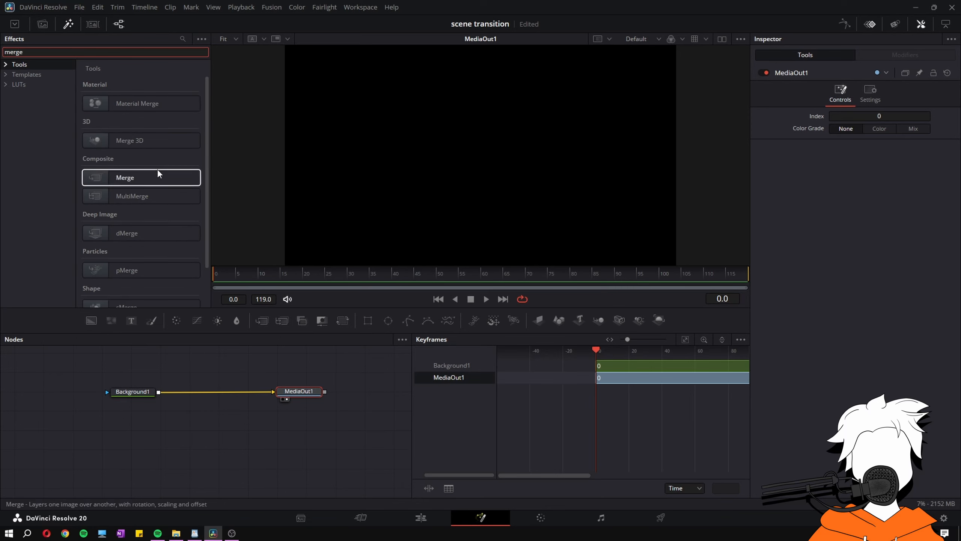
{"action": "scroll", "coordinate": [157, 170], "scroll_direction": "down", "scroll_amount": 2}
{"action": "scroll", "coordinate": [158, 170], "scroll_direction": "up", "scroll_amount": 2}
{"action": "left_click_drag", "start_coordinate": [139, 180], "coordinate": [202, 321]}
{"action": "left_click_drag", "start_coordinate": [224, 389], "coordinate": [219, 394]}
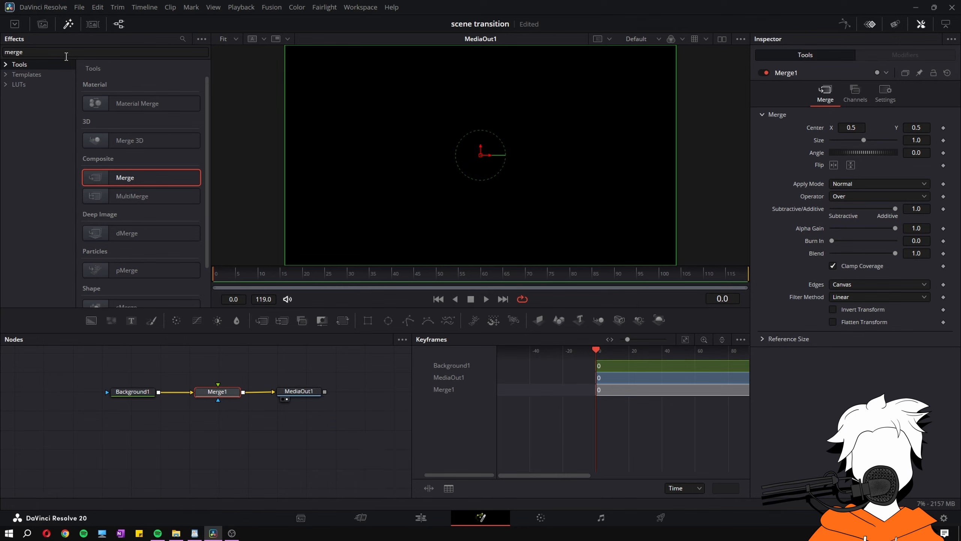
Step: Add a second Background node below Merge1 in the node graph
{"action": "left_click", "coordinate": [50, 51]}
{"action": "key", "text": "ctrl+a"}
{"action": "type", "text": "back"}
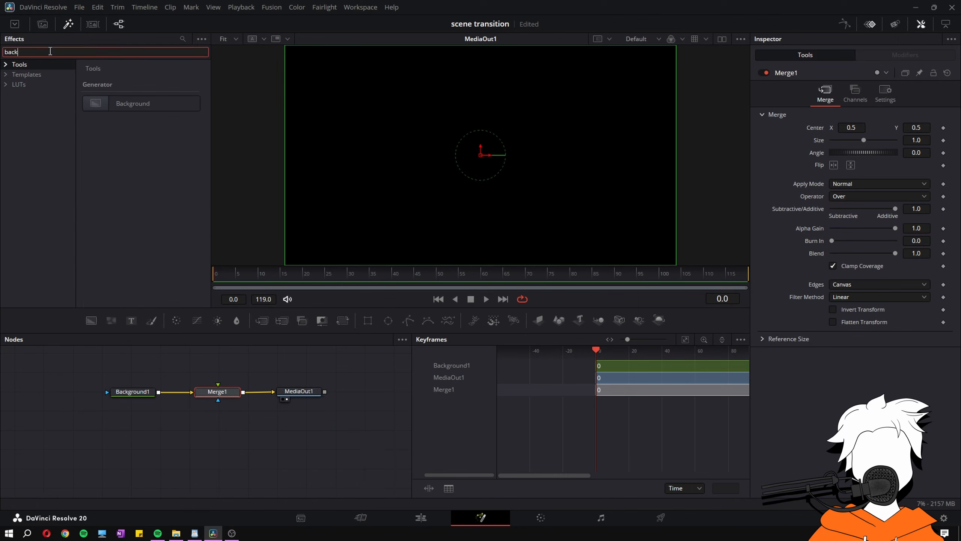
{"action": "left_click_drag", "start_coordinate": [131, 105], "coordinate": [172, 308]}
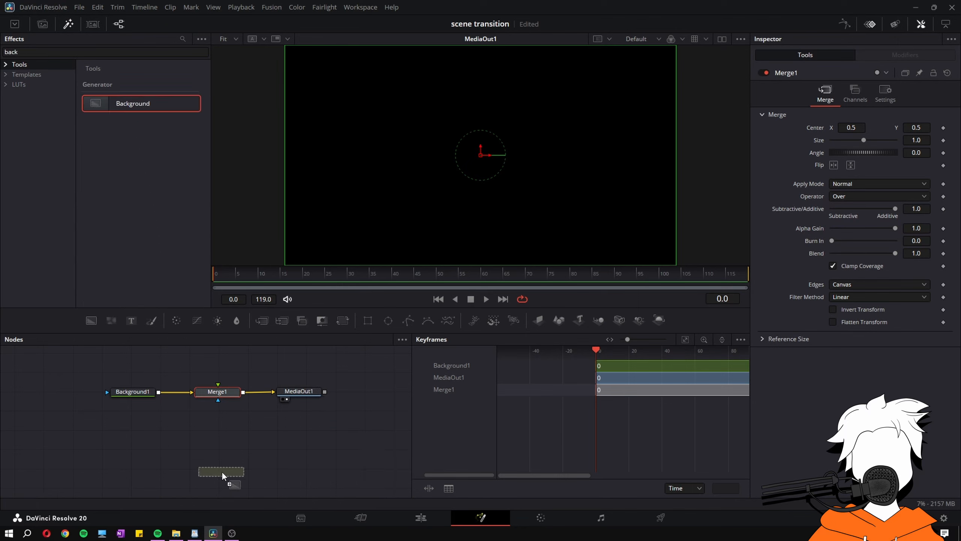
{"action": "left_click_drag", "start_coordinate": [222, 468], "coordinate": [221, 468]}
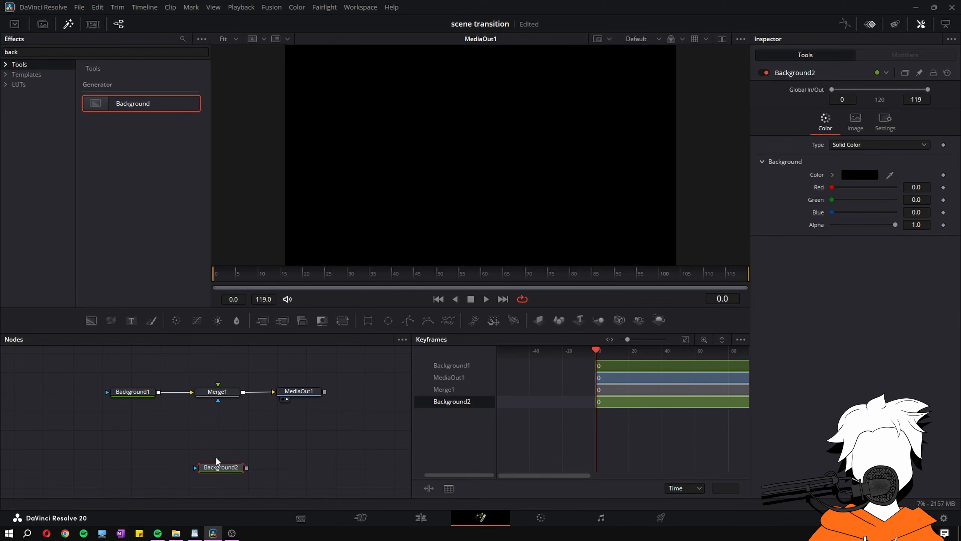
Step: Add a Resolve FX Transform node above Background2 and connect Background2 through it to Merge1's foreground input
{"action": "double_click", "coordinate": [30, 49]}
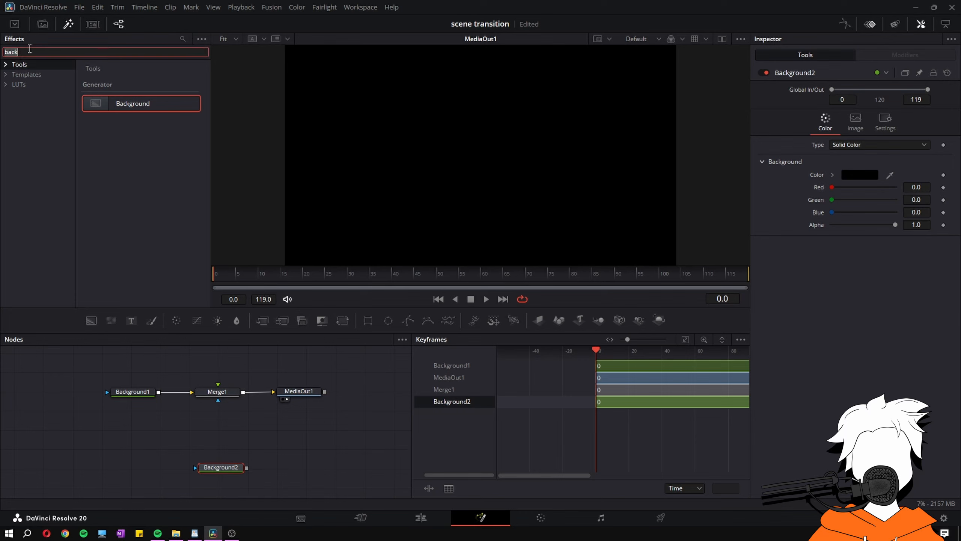
{"action": "type", "text": "transform"}
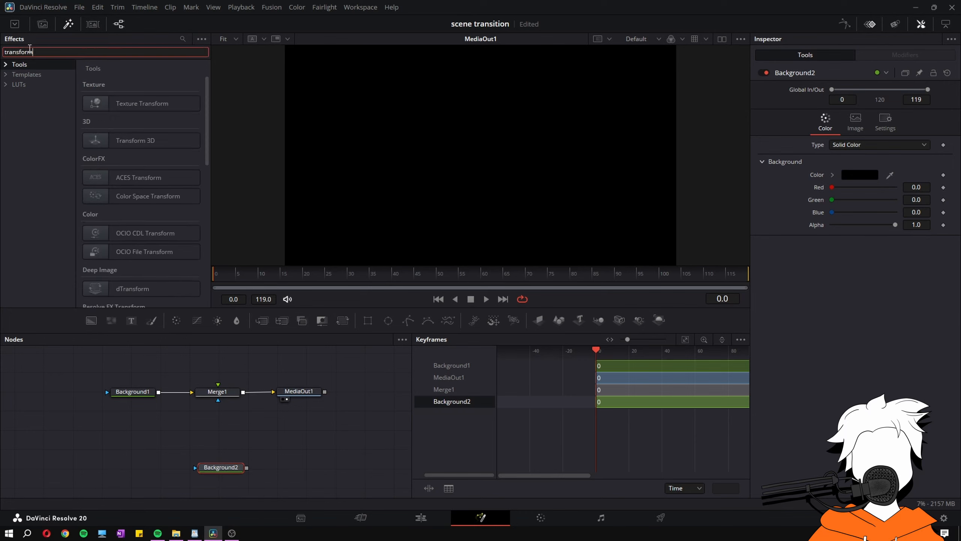
{"action": "scroll", "coordinate": [128, 127], "scroll_direction": "down", "scroll_amount": 2}
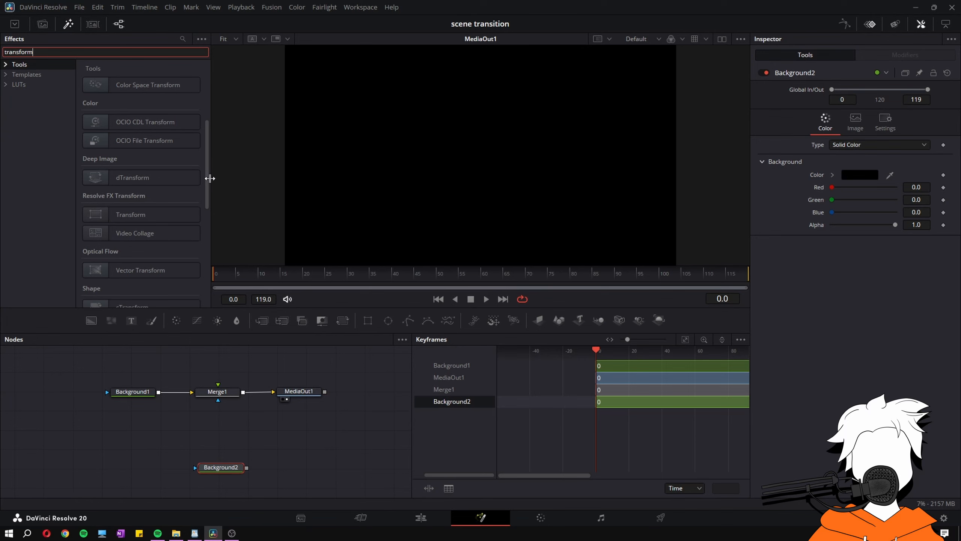
{"action": "left_click_drag", "start_coordinate": [208, 182], "coordinate": [212, 206]}
{"action": "left_click_drag", "start_coordinate": [140, 164], "coordinate": [220, 432]}
{"action": "left_click_drag", "start_coordinate": [247, 467], "coordinate": [228, 397]}
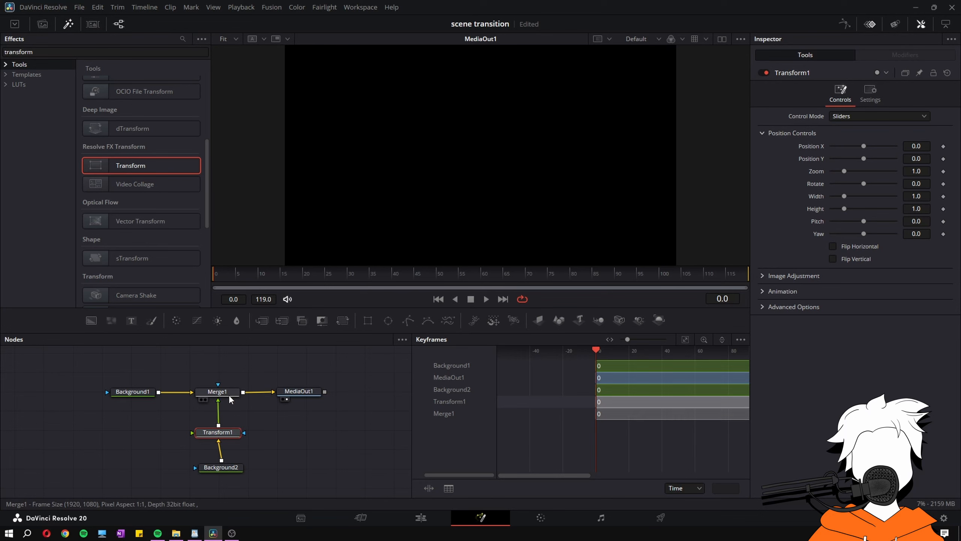
Step: Set Background2's color to white (#ffffff)
{"action": "left_click", "coordinate": [232, 467]}
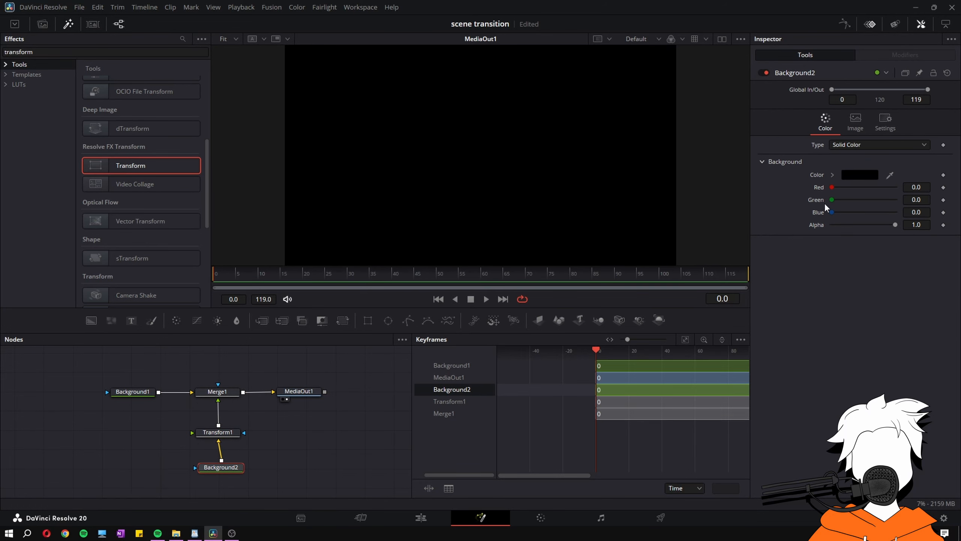
{"action": "left_click", "coordinate": [868, 175]}
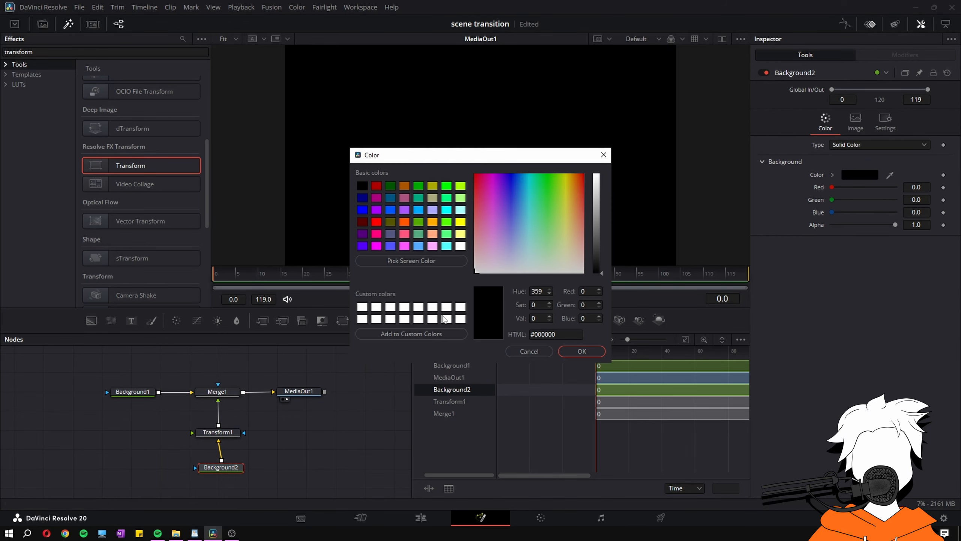
{"action": "left_click_drag", "start_coordinate": [597, 257], "coordinate": [615, 149]}
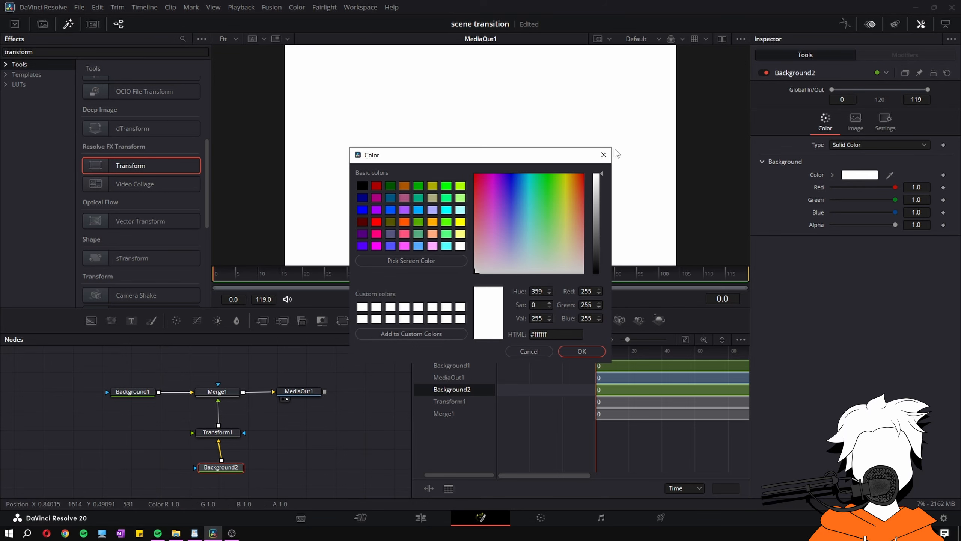
{"action": "left_click", "coordinate": [581, 351]}
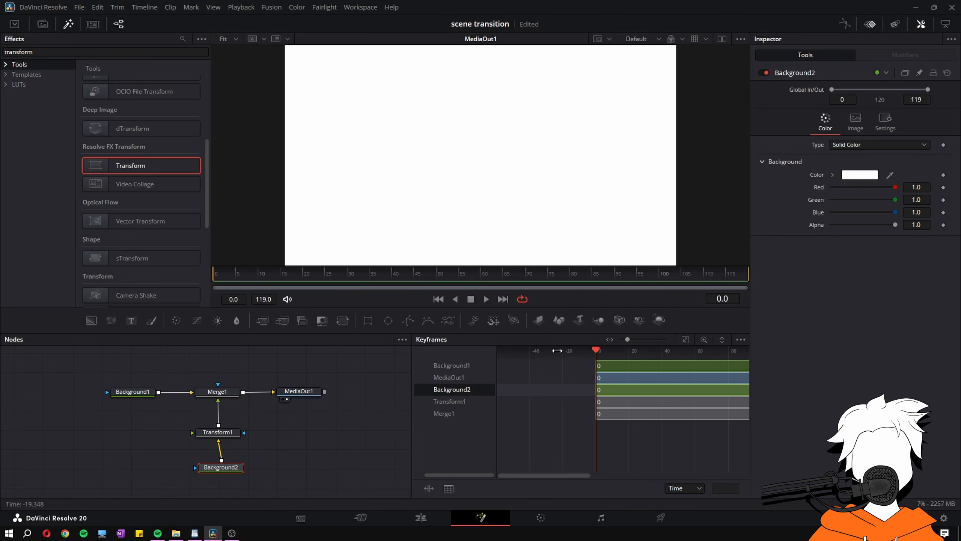
Step: Keyframe Transform1's Position X at 0.0 on the last frame, 119
{"action": "left_click", "coordinate": [230, 433]}
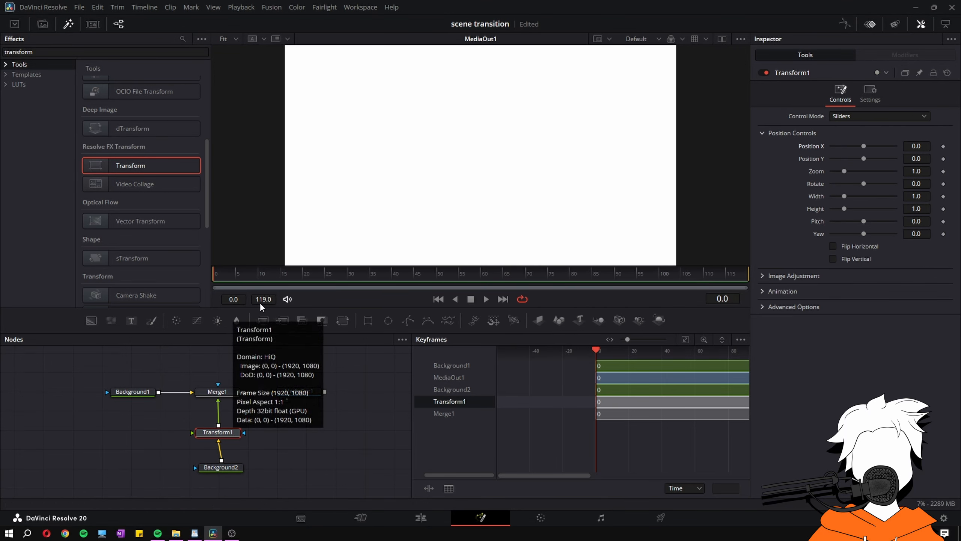
{"action": "left_click", "coordinate": [224, 269]}
{"action": "left_click_drag", "start_coordinate": [224, 270], "coordinate": [749, 270]}
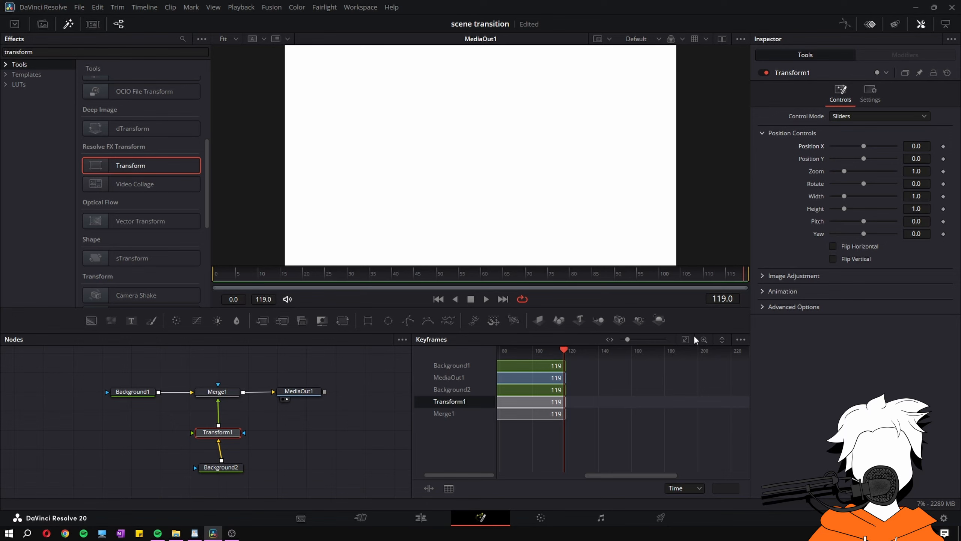
{"action": "left_click_drag", "start_coordinate": [637, 351], "coordinate": [573, 353]}
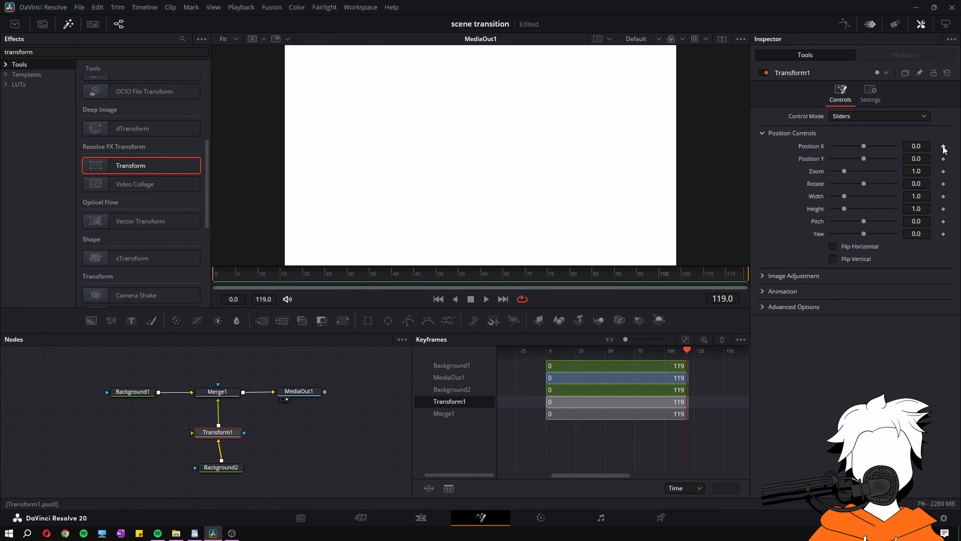
{"action": "left_click", "coordinate": [944, 146]}
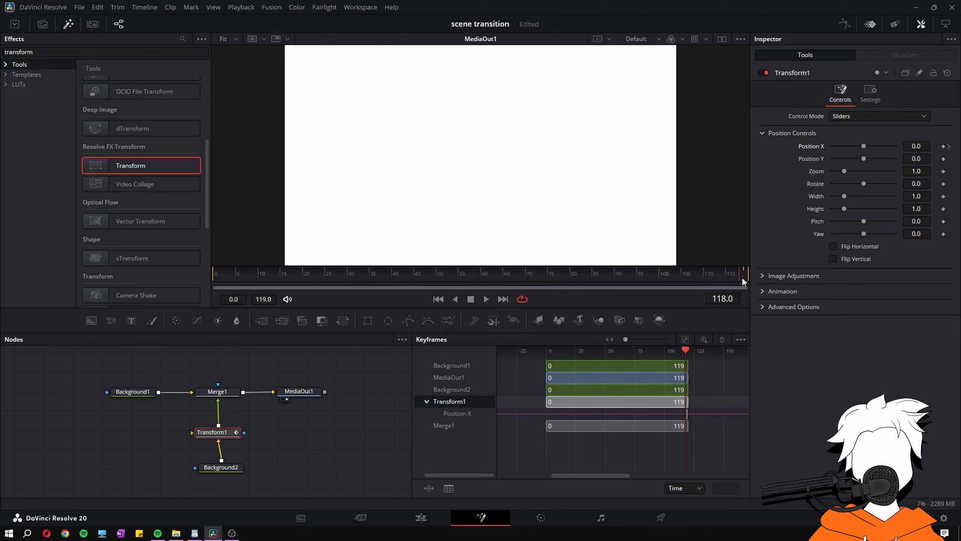
Step: At frame 0, set Transform1's Position X to -1.0 and play back the wipe
{"action": "left_click_drag", "start_coordinate": [742, 276], "coordinate": [203, 295]}
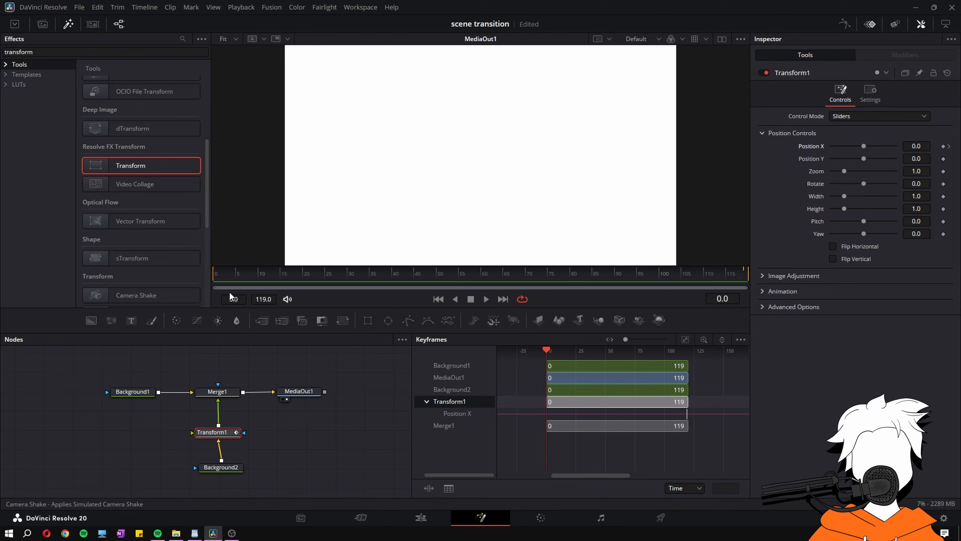
{"action": "left_click_drag", "start_coordinate": [863, 146], "coordinate": [828, 148]}
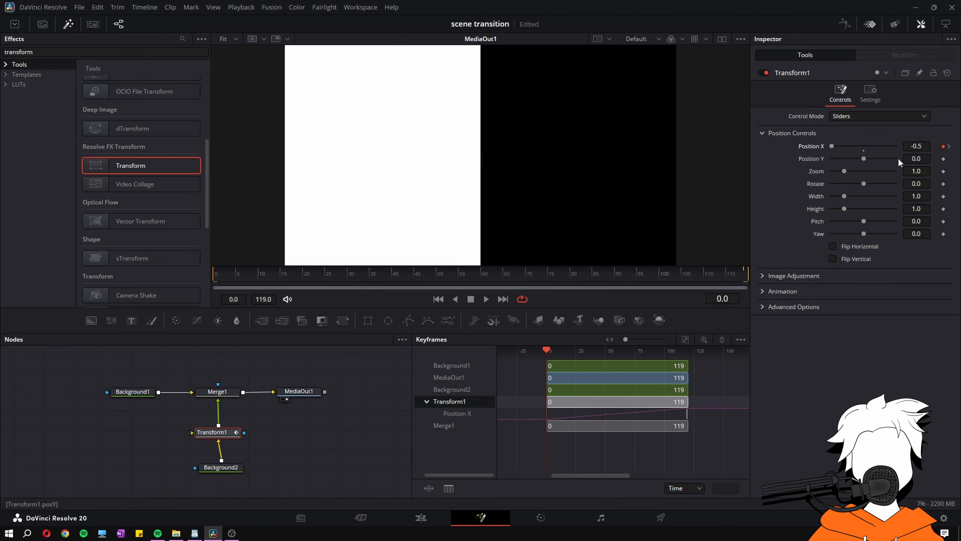
{"action": "left_click", "coordinate": [926, 147]}
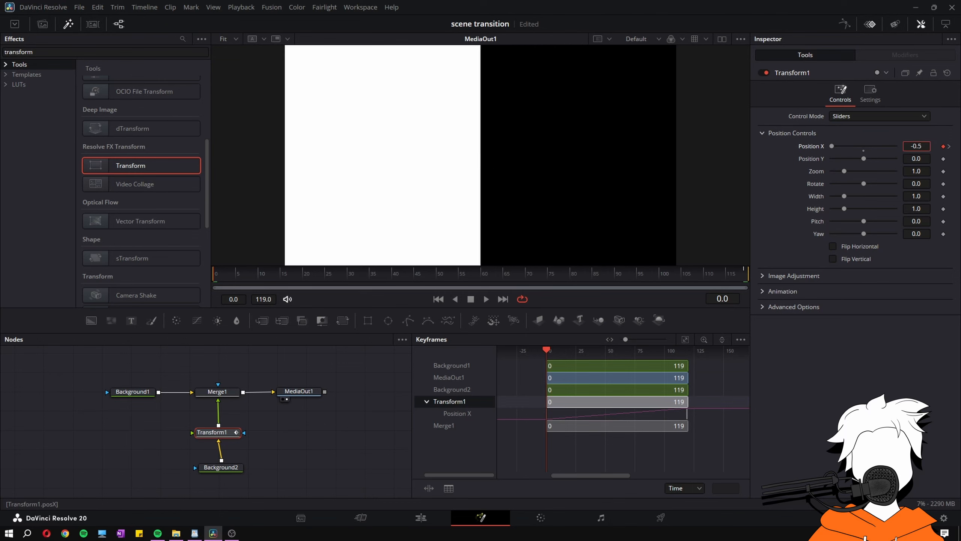
{"action": "left_click", "coordinate": [928, 147]}
{"action": "key", "text": "BackSpace"}
{"action": "key", "text": "BackSpace"}
{"action": "key", "text": "BackSpace"}
{"action": "type", "text": "1"}
{"action": "key", "text": "Tab"}
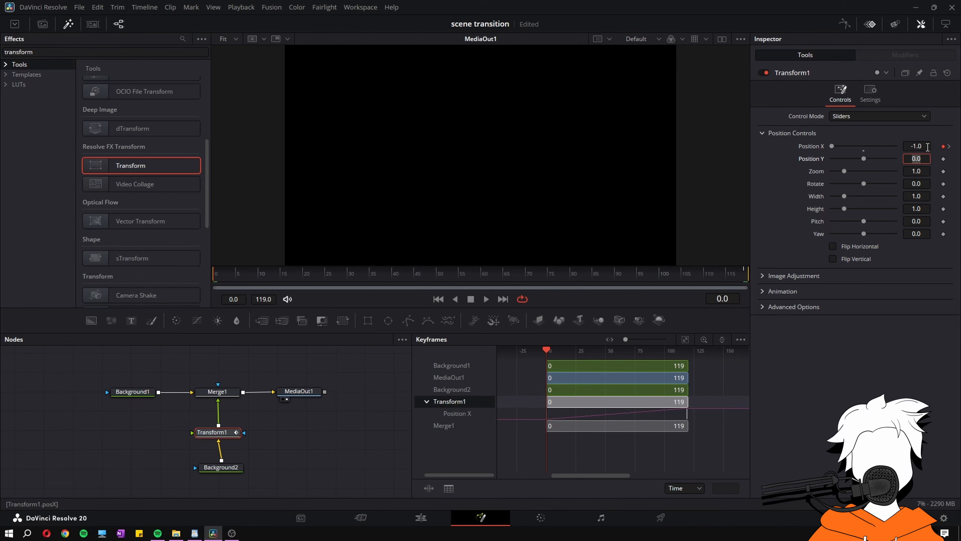
{"action": "left_click", "coordinate": [486, 299]}
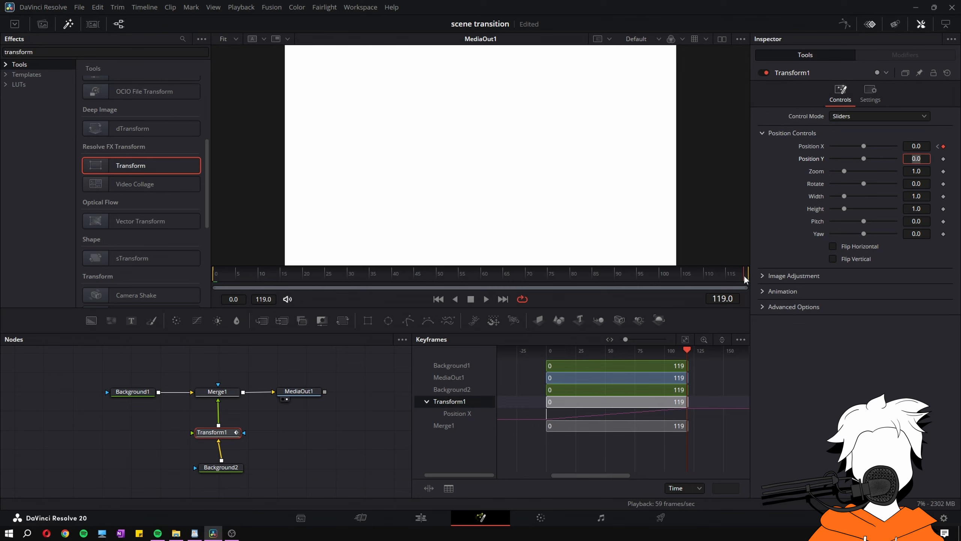
Step: Try reversing the wipe direction by setting Transform1's Position X to 0.5 at frame 0
{"action": "left_click_drag", "start_coordinate": [743, 275], "coordinate": [196, 281]}
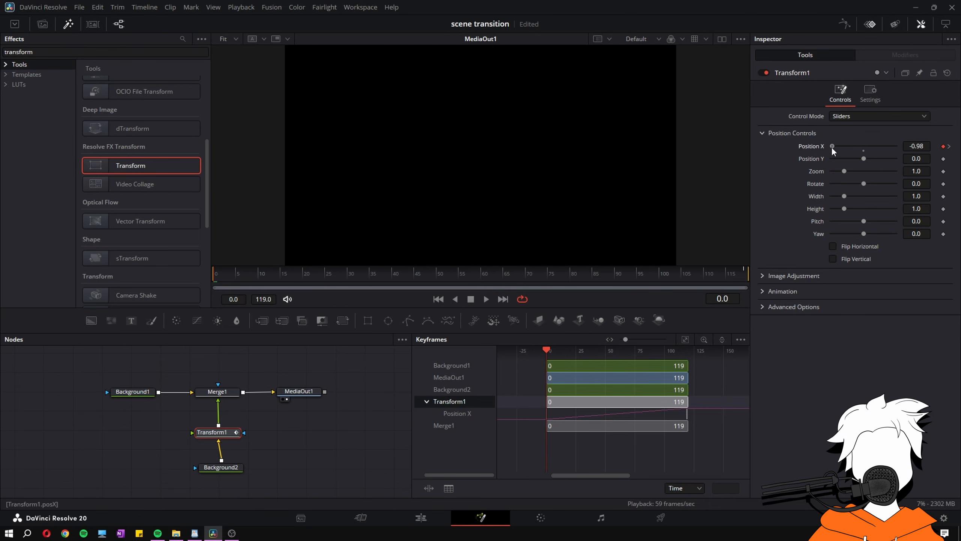
{"action": "left_click_drag", "start_coordinate": [832, 147], "coordinate": [898, 147]}
{"action": "left_click", "coordinate": [923, 145]}
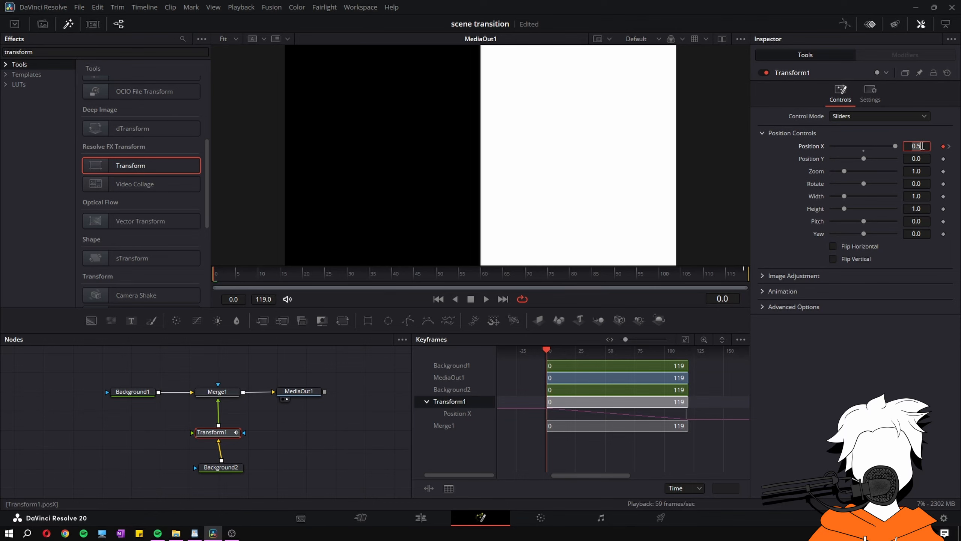
{"action": "type", "text": "0"}
{"action": "key", "text": "Return"}
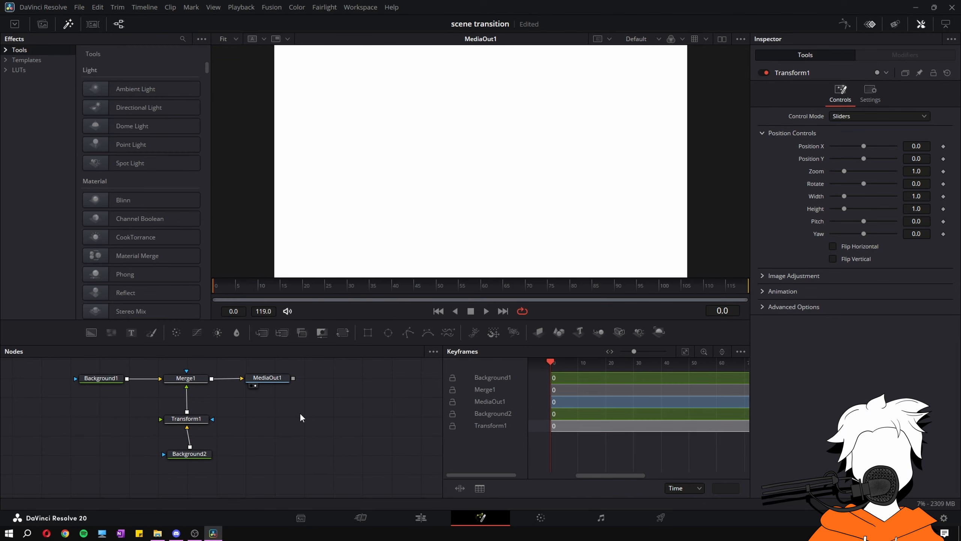
Step: Save the project and set Transform1's Rotate to -29, Width to 2.0 and Height to 2.0
{"action": "key", "text": "ctrl+s"}
{"action": "left_click", "coordinate": [929, 184]}
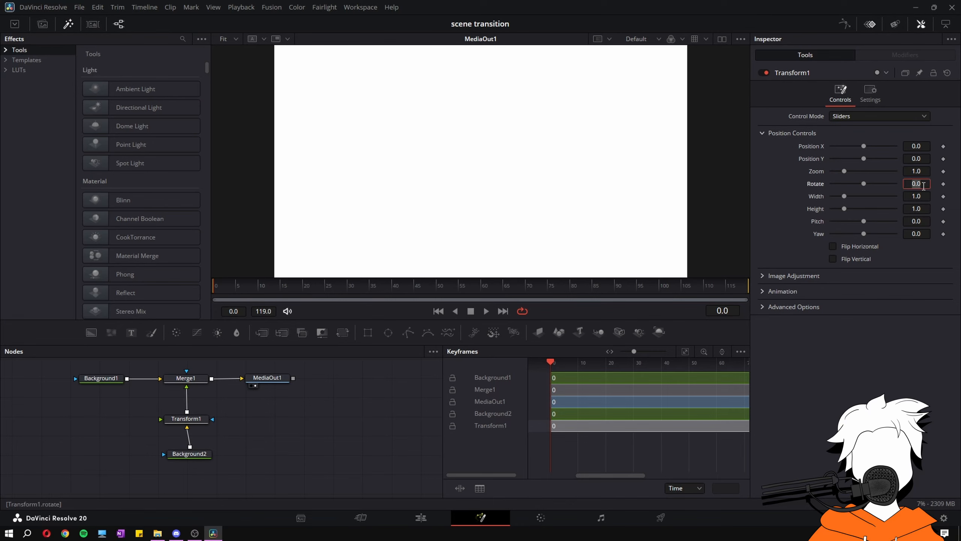
{"action": "type", "text": "-29"}
{"action": "key", "text": "Tab"}
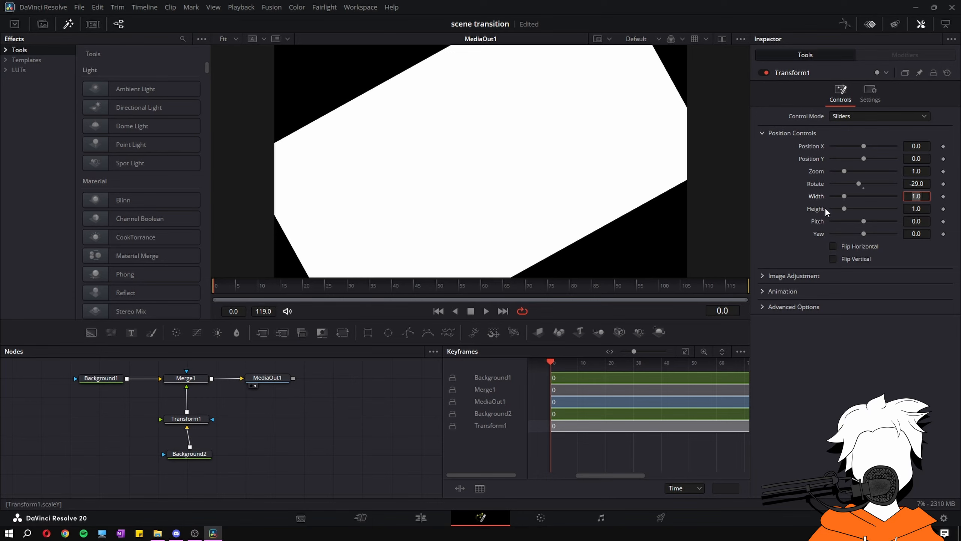
{"action": "type", "text": "2"}
{"action": "left_click", "coordinate": [924, 210]}
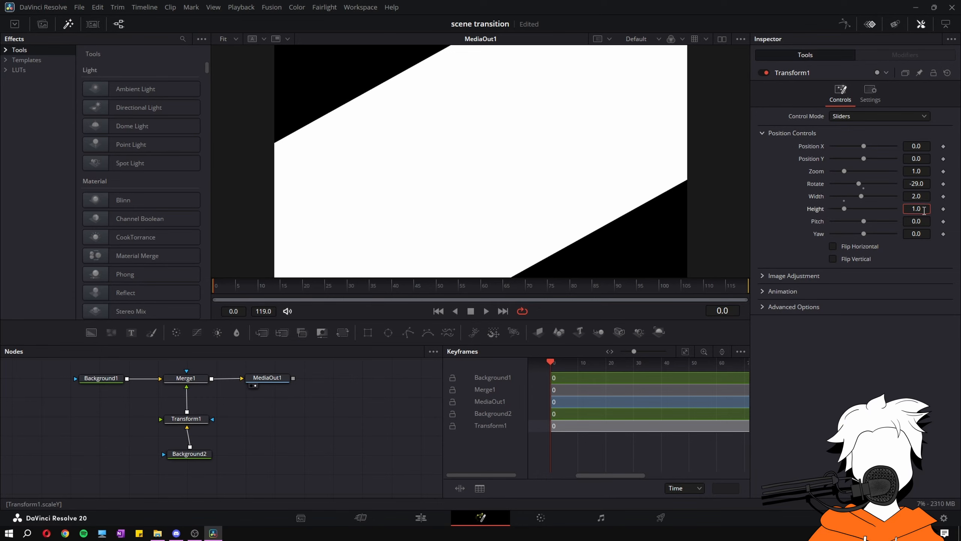
{"action": "type", "text": "2"}
{"action": "key", "text": "Tab"}
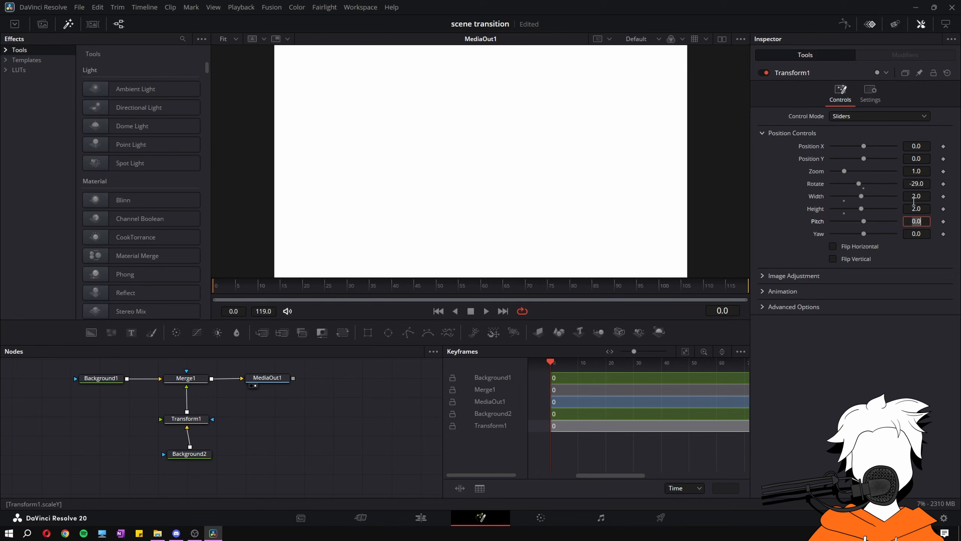
Step: At frame 0, move Transform1 to Position X -1.28 and Position Y 1.0, and keyframe both values
{"action": "left_click_drag", "start_coordinate": [865, 147], "coordinate": [880, 158]}
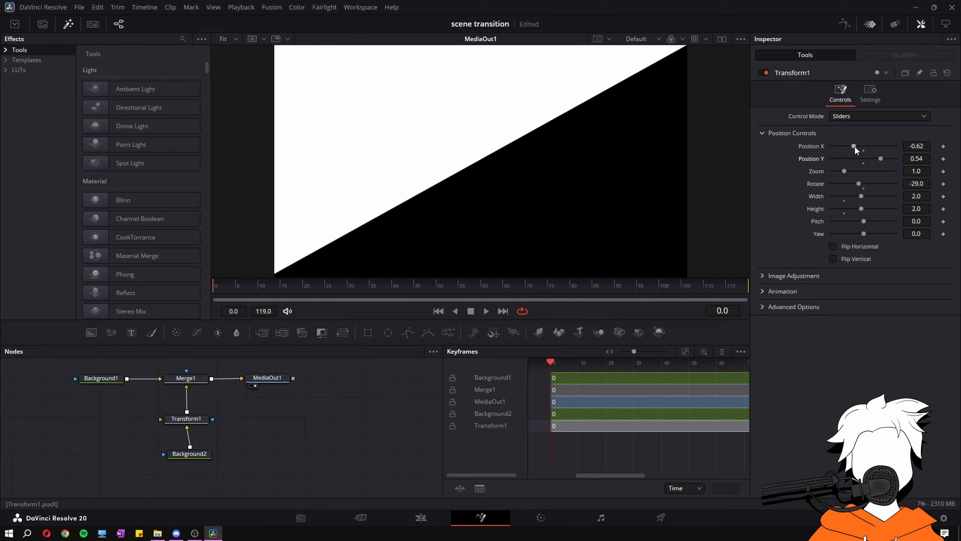
{"action": "mouse_move", "coordinate": [855, 146]}
{"action": "left_mouse_down"}
{"action": "mouse_move", "coordinate": [847, 146]}
{"action": "mouse_move", "coordinate": [897, 159]}
{"action": "mouse_move", "coordinate": [843, 146]}
{"action": "left_mouse_up"}
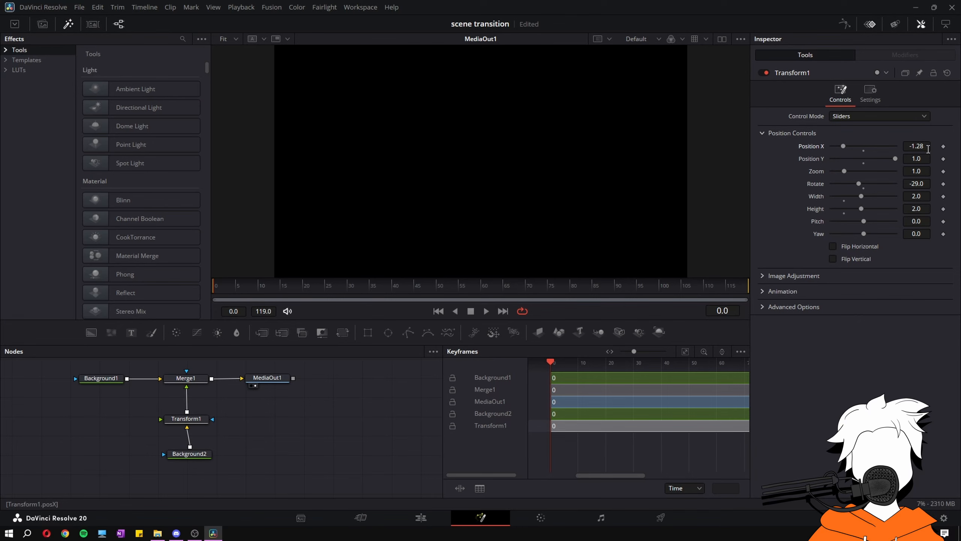
{"action": "left_click", "coordinate": [944, 146]}
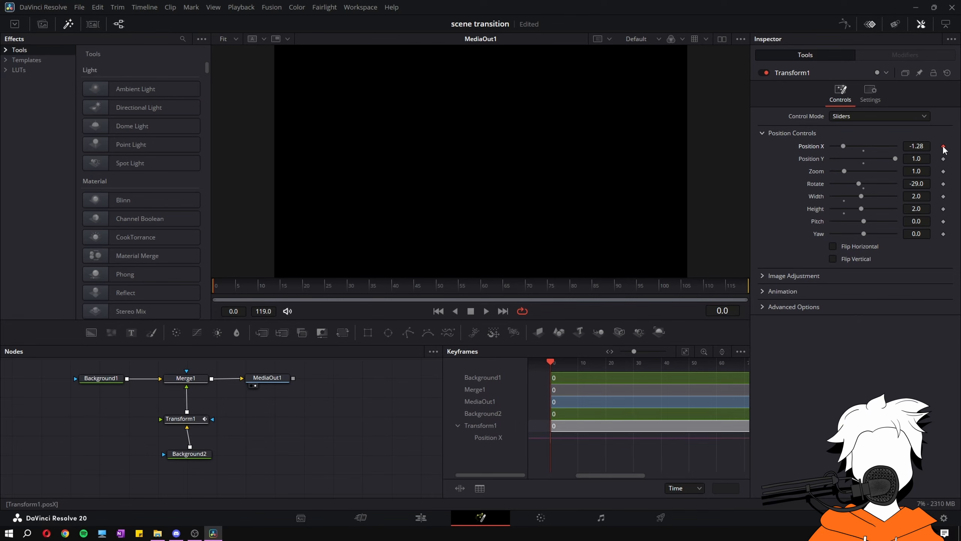
{"action": "left_click", "coordinate": [943, 159]}
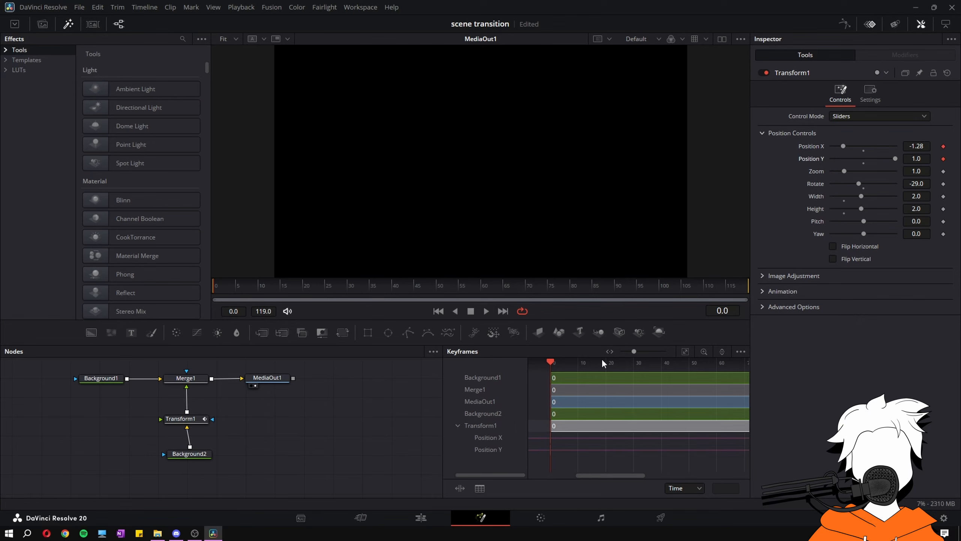
Step: At frame 119, set Transform1's Position X to 0.143 and Position Y to 0.24, and play back the diagonal wipe
{"action": "left_click_drag", "start_coordinate": [569, 282], "coordinate": [753, 280]}
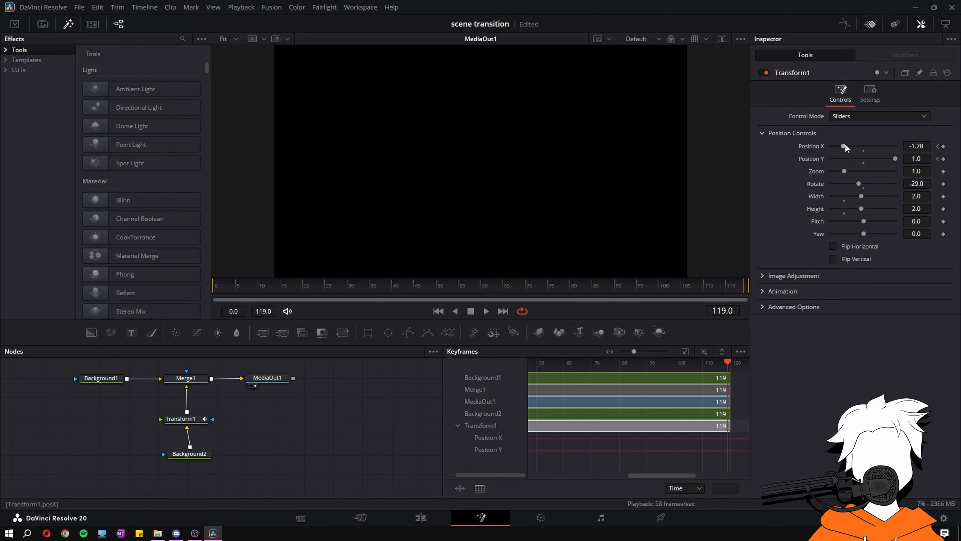
{"action": "left_click_drag", "start_coordinate": [845, 145], "coordinate": [861, 145]}
{"action": "mouse_move", "coordinate": [217, 286]}
{"action": "left_mouse_down"}
{"action": "mouse_move", "coordinate": [219, 306]}
{"action": "mouse_move", "coordinate": [765, 323]}
{"action": "mouse_move", "coordinate": [200, 292]}
{"action": "left_mouse_up"}
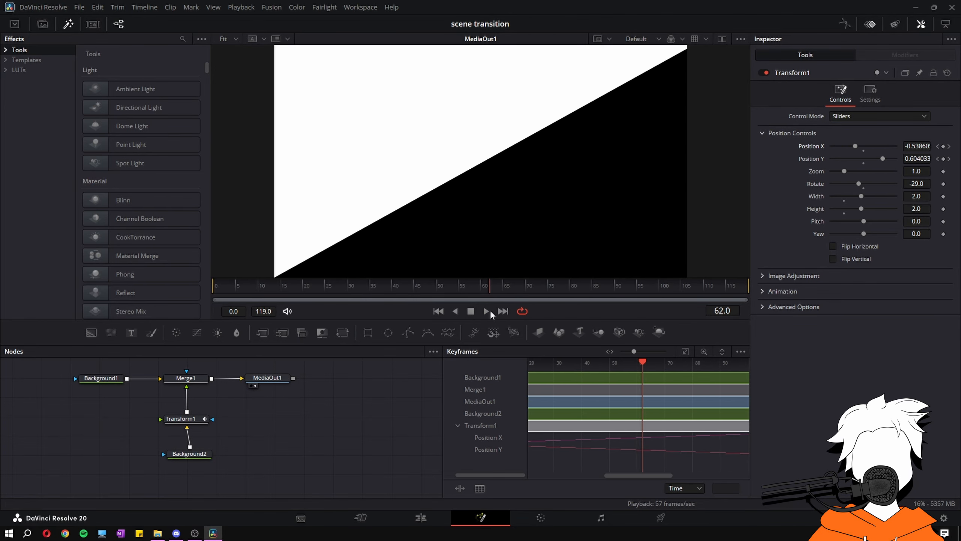
{"action": "left_click", "coordinate": [486, 312]}
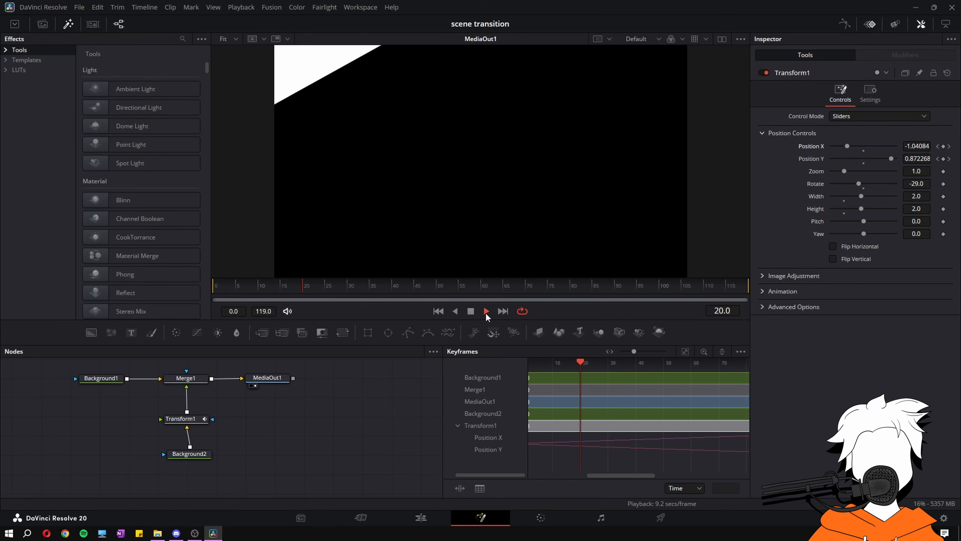
{"action": "left_click", "coordinate": [482, 314]}
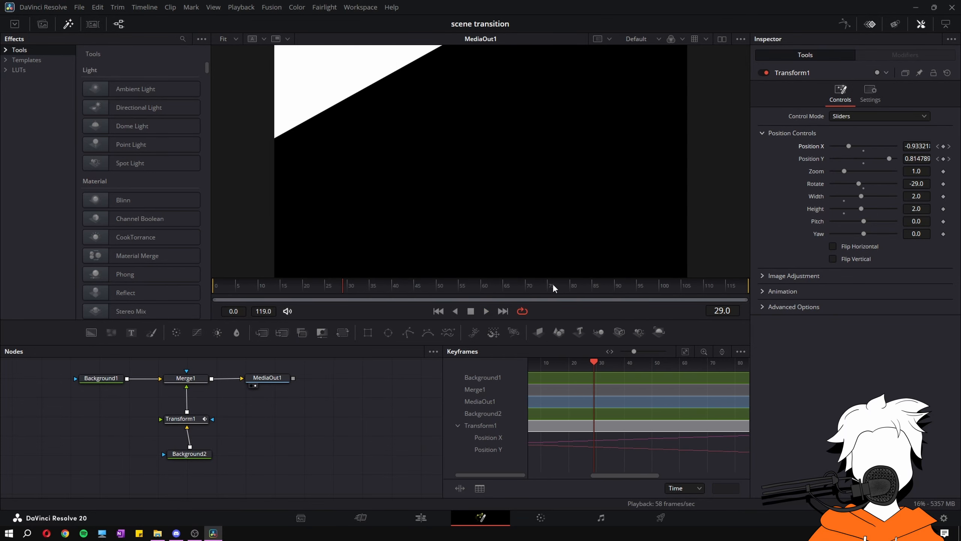
{"action": "left_click_drag", "start_coordinate": [552, 285], "coordinate": [215, 298]}
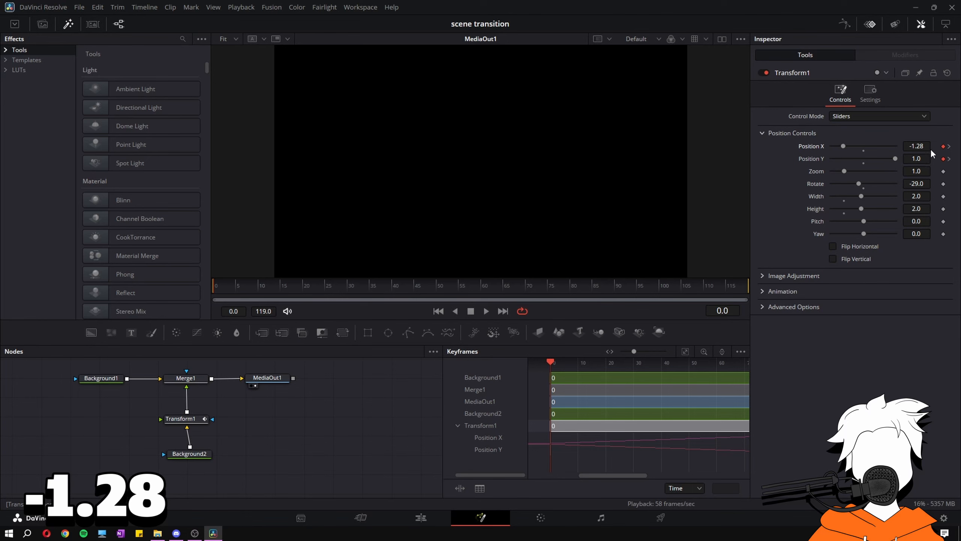
{"action": "left_click", "coordinate": [748, 283]}
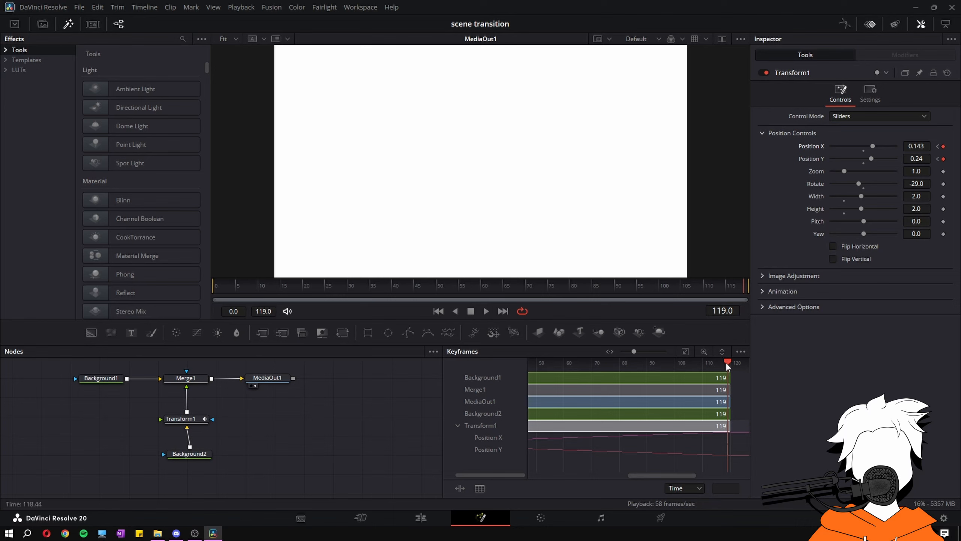
Step: With the wipe edge in view at frame 62, set Transform1's Edge Softness to 0.3 in its image adjustments
{"action": "left_click_drag", "start_coordinate": [728, 360], "coordinate": [570, 380]}
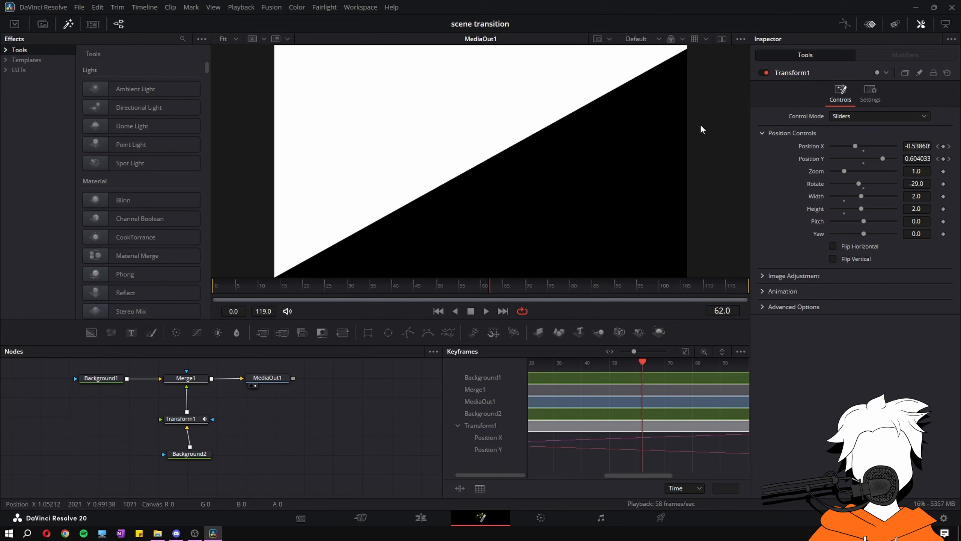
{"action": "left_click", "coordinate": [761, 276]}
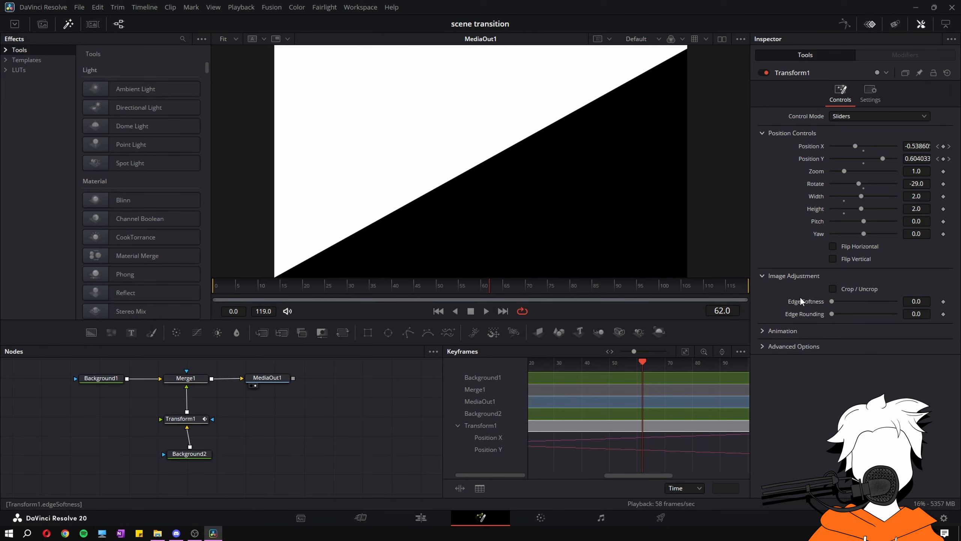
{"action": "left_click", "coordinate": [928, 302]}
{"action": "key", "text": "BackSpace"}
{"action": "type", "text": "3"}
{"action": "key", "text": "Tab"}
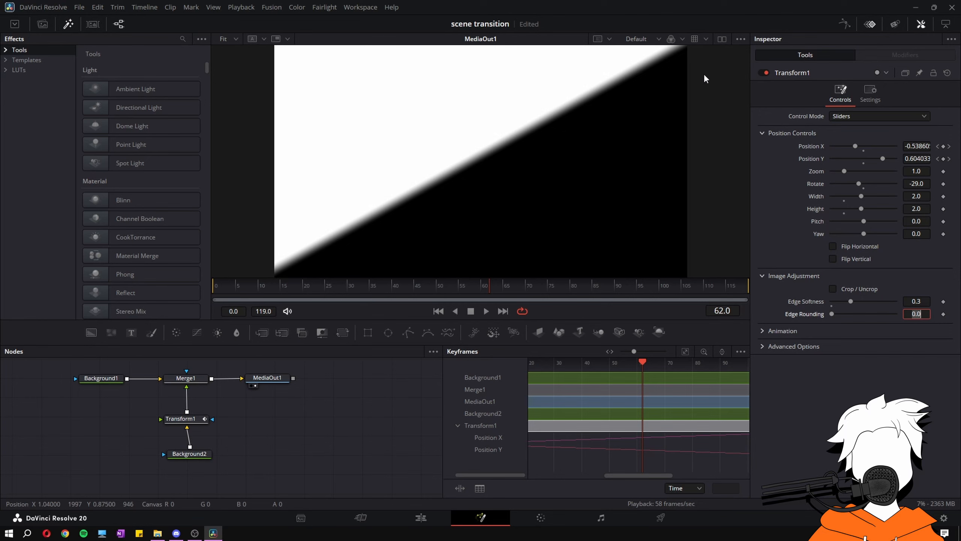
Step: Set up the timeline's export as "starwars wipe transition" in QuickTime format with the H.264 codec
{"action": "left_click", "coordinate": [660, 518]}
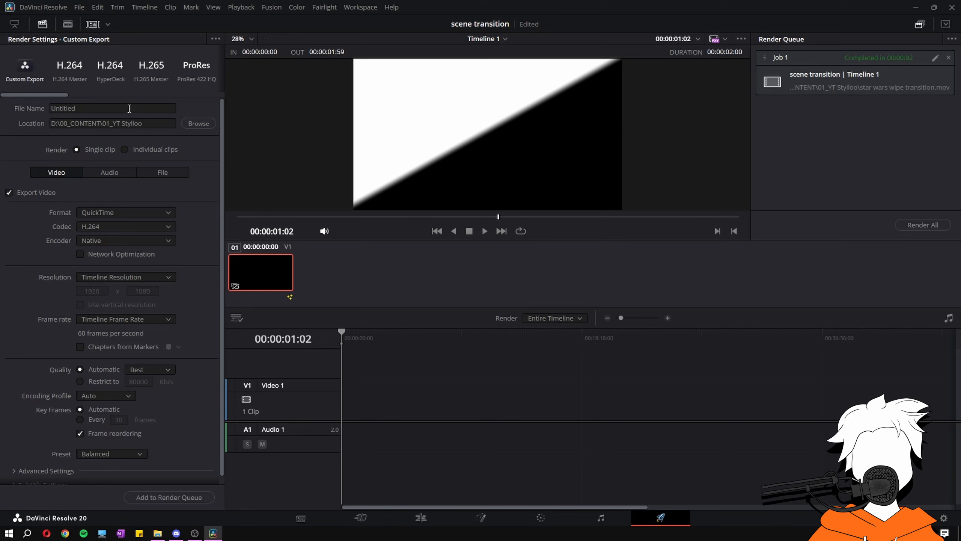
{"action": "left_click", "coordinate": [129, 109]}
{"action": "type", "text": "st"}
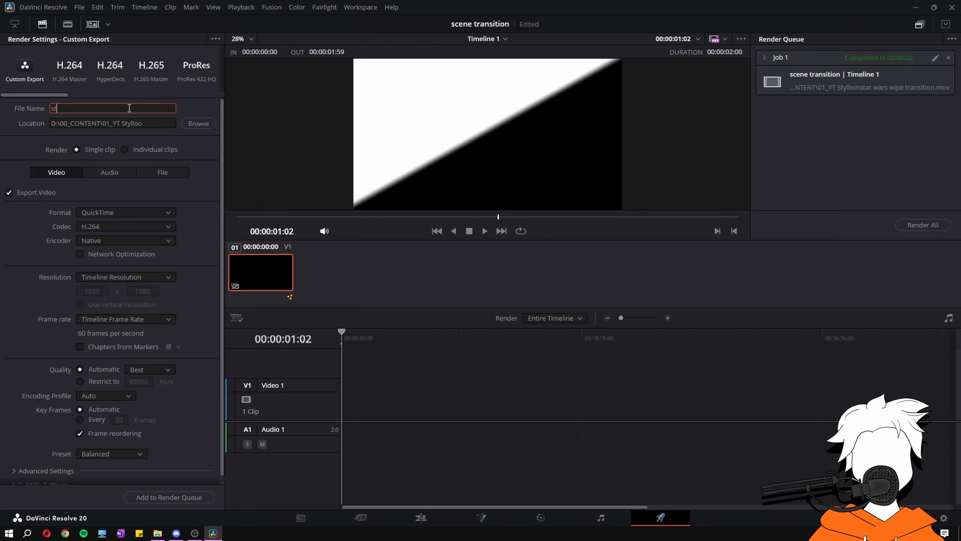
{"action": "type", "text": "arwars wipe transition"}
{"action": "left_click", "coordinate": [167, 212]}
{"action": "left_click", "coordinate": [200, 207]}
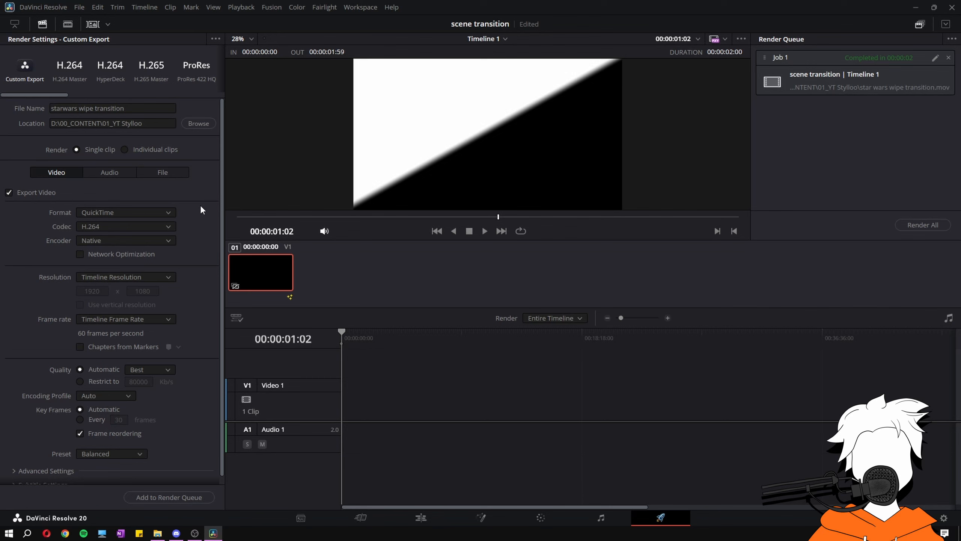
{"action": "left_click", "coordinate": [169, 226]}
{"action": "left_click", "coordinate": [193, 227]}
{"action": "left_click", "coordinate": [170, 226]}
{"action": "left_click", "coordinate": [171, 224]}
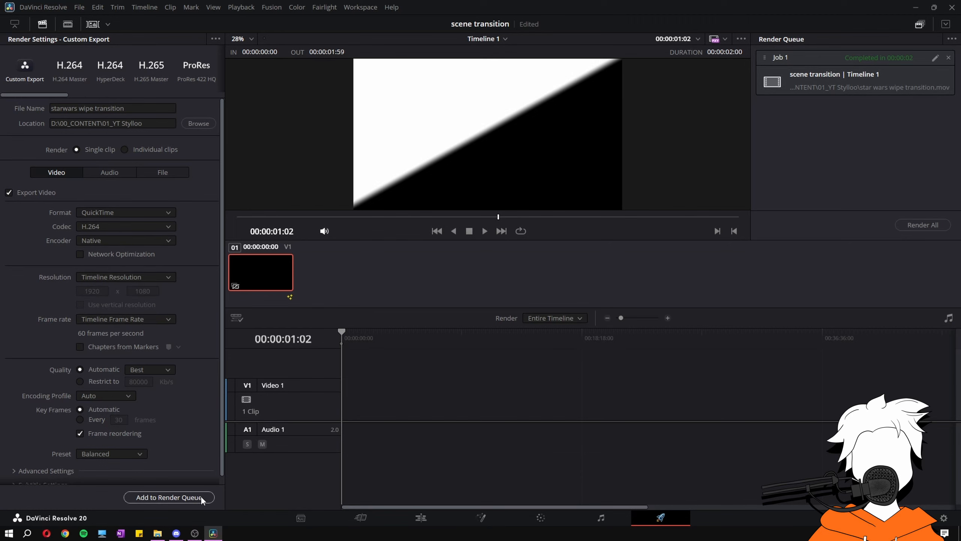
Step: Add the export to the render queue, remove the completed Job 1 and render the new job
{"action": "left_click", "coordinate": [197, 497]}
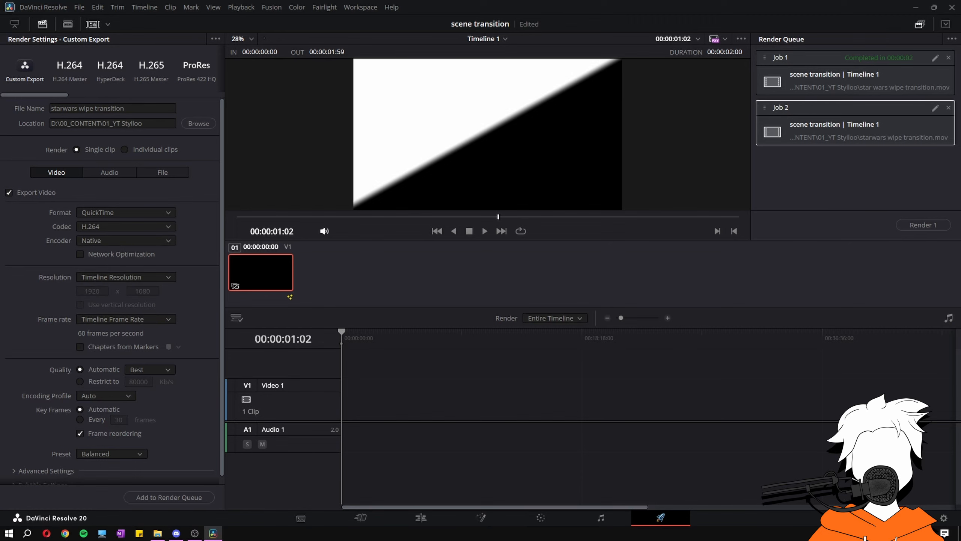
{"action": "left_click", "coordinate": [949, 57]}
{"action": "left_click", "coordinate": [911, 224]}
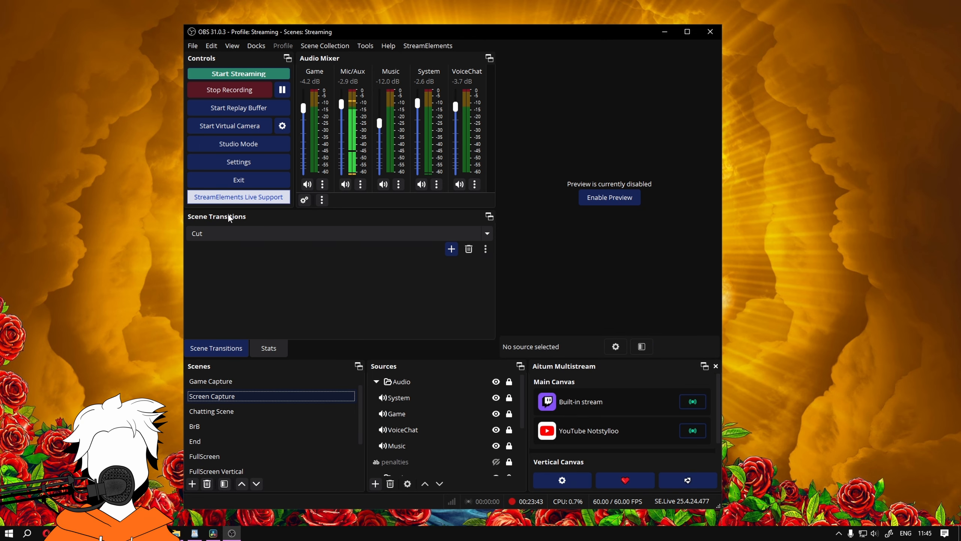
Step: In OBS, add a Stinger scene transition named "Star wars wipe"
{"action": "left_click", "coordinate": [451, 249]}
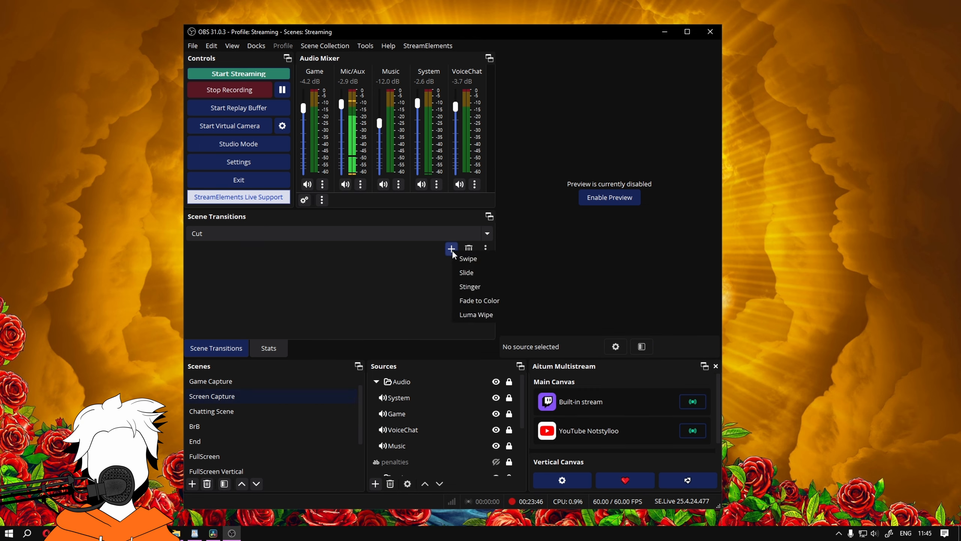
{"action": "left_click", "coordinate": [472, 287]}
{"action": "double_click", "coordinate": [356, 265]}
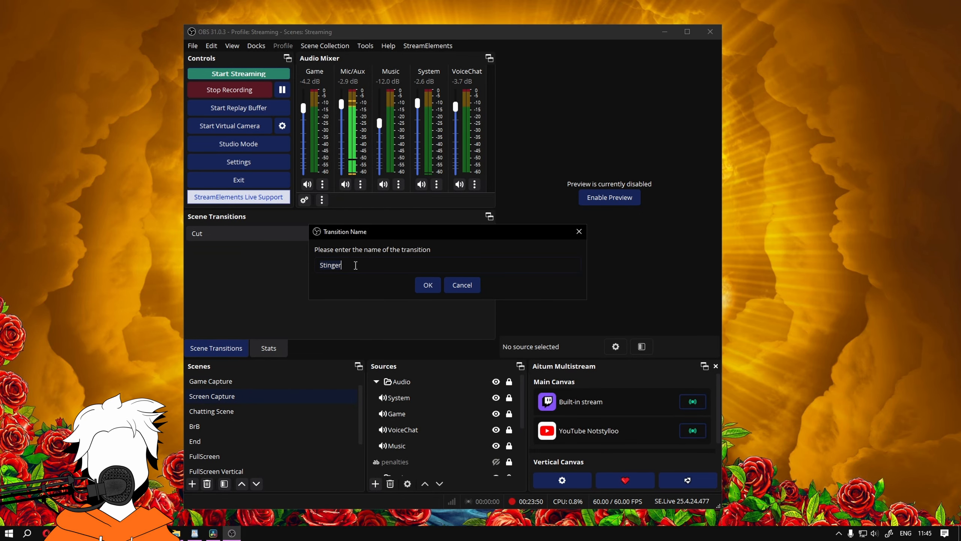
{"action": "type", "text": "Star wars wipe"}
{"action": "key", "text": "Return"}
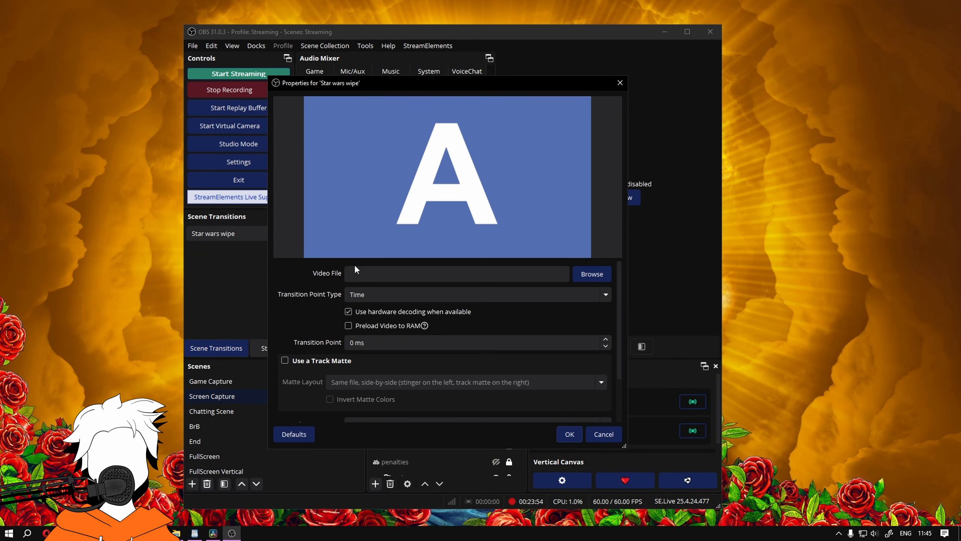
Step: Load star wars wipe transition.mov as the stinger's video file and use it as a track matte with the Mask only layout
{"action": "left_click", "coordinate": [596, 276]}
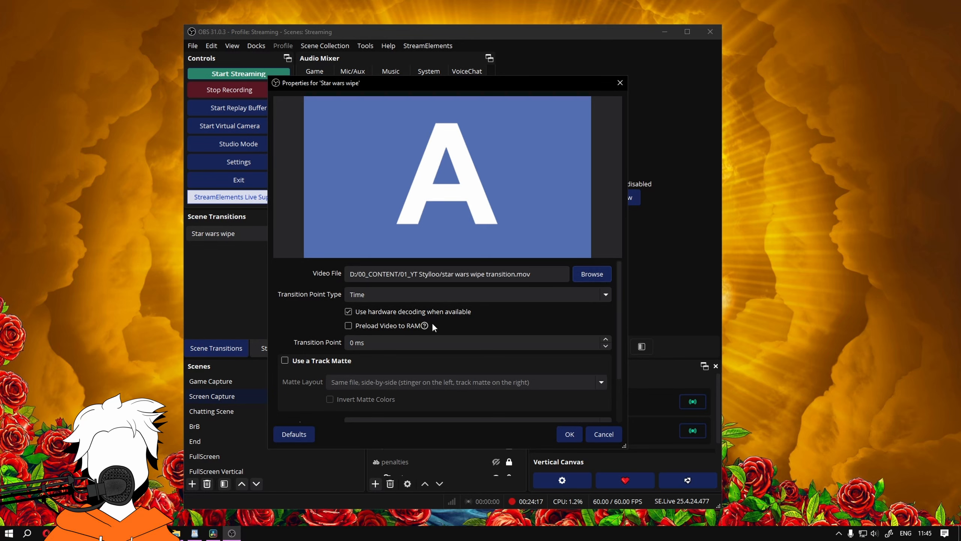
{"action": "left_click", "coordinate": [284, 361]}
{"action": "left_click", "coordinate": [602, 382]}
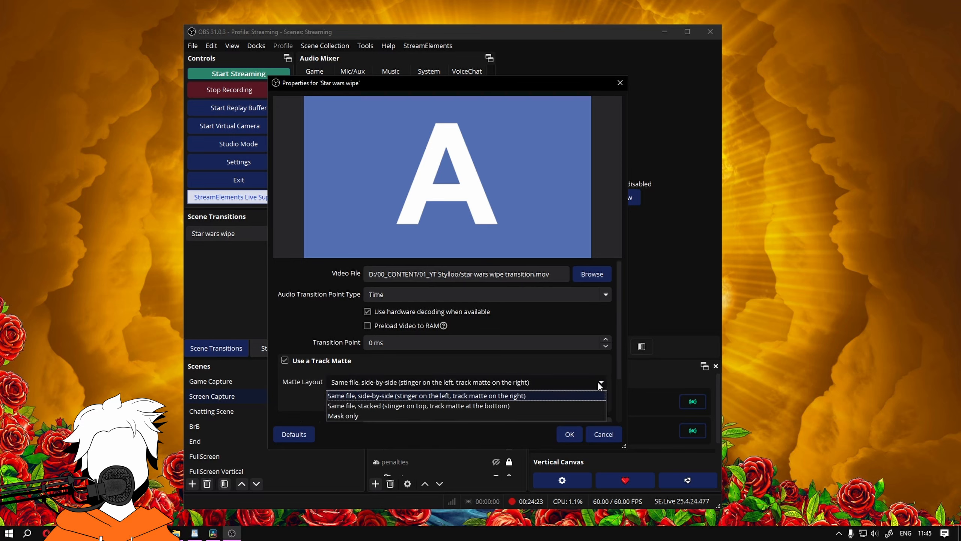
{"action": "left_click", "coordinate": [347, 415]}
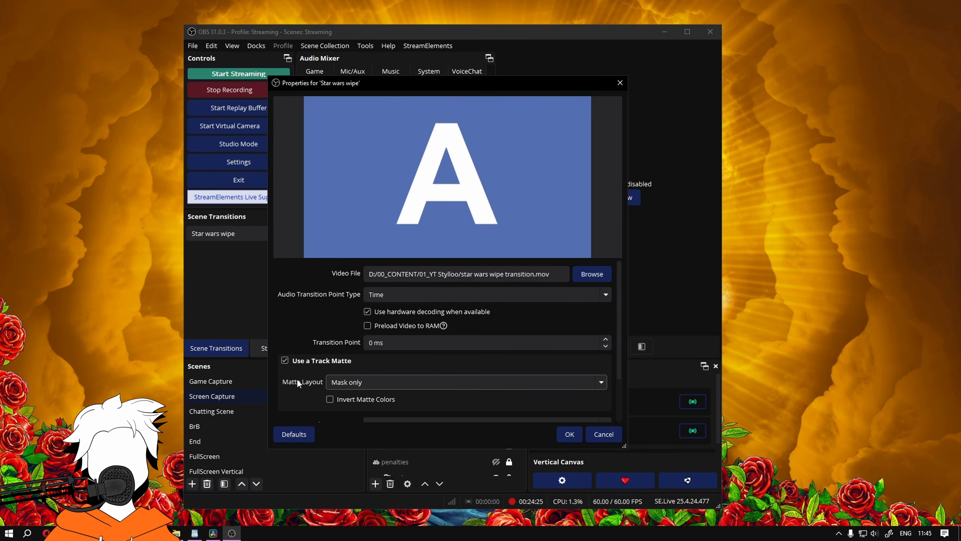
Step: Preview the stinger transition and switch to the Chatting Scene to test it
{"action": "scroll", "coordinate": [297, 378], "scroll_direction": "down", "scroll_amount": 2}
{"action": "left_click", "coordinate": [400, 409]}
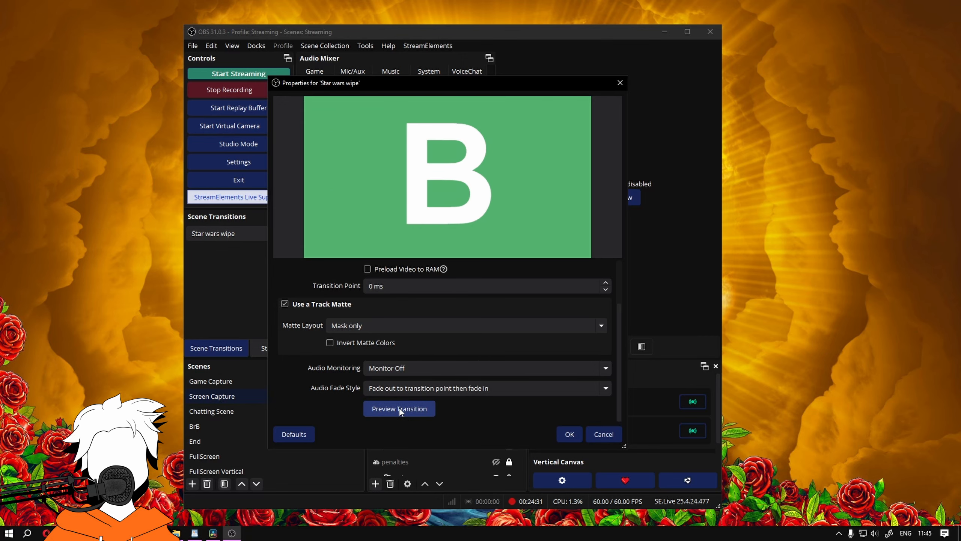
{"action": "left_click", "coordinate": [227, 413]}
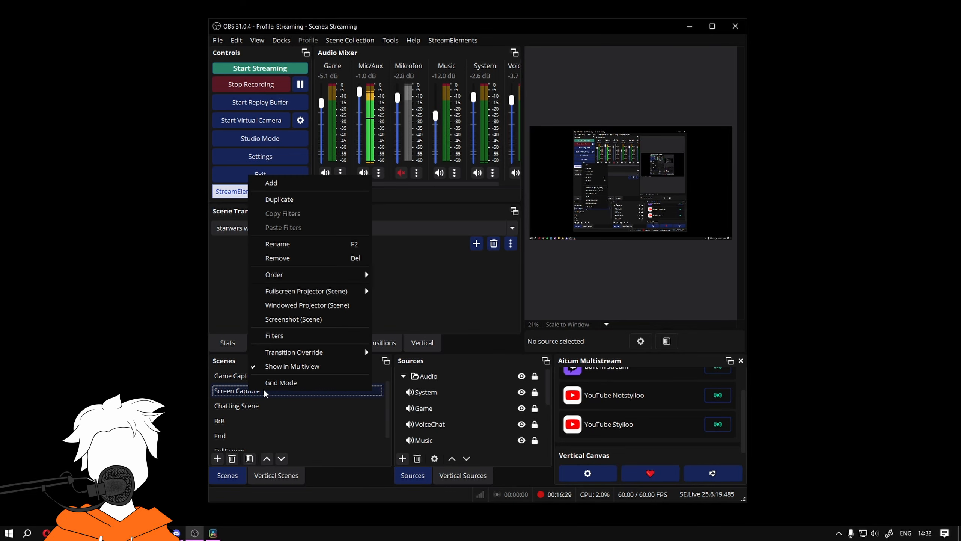
Step: Open the transition override options of the Screen Capture scene
{"action": "left_click", "coordinate": [426, 283]}
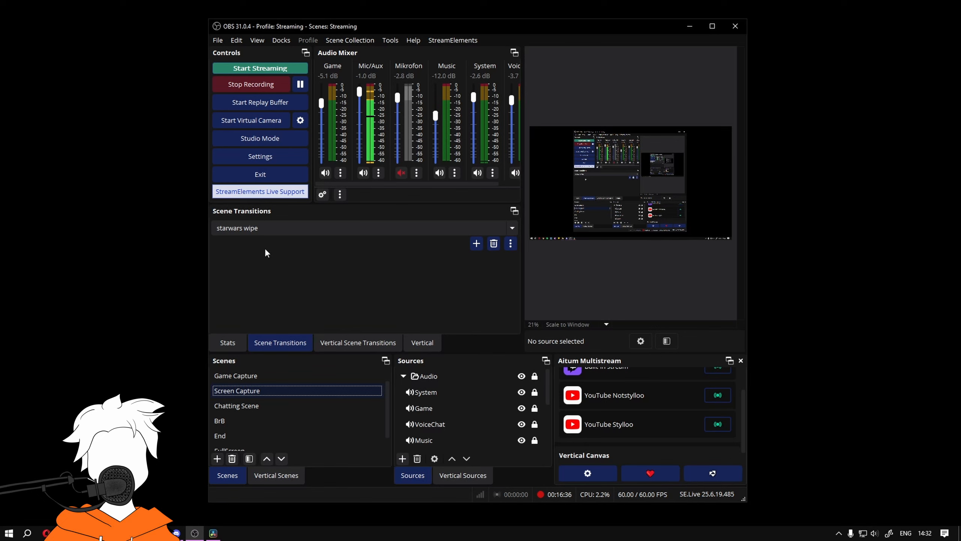
{"action": "right_click", "coordinate": [250, 391]}
{"action": "mouse_move", "coordinate": [331, 354]}
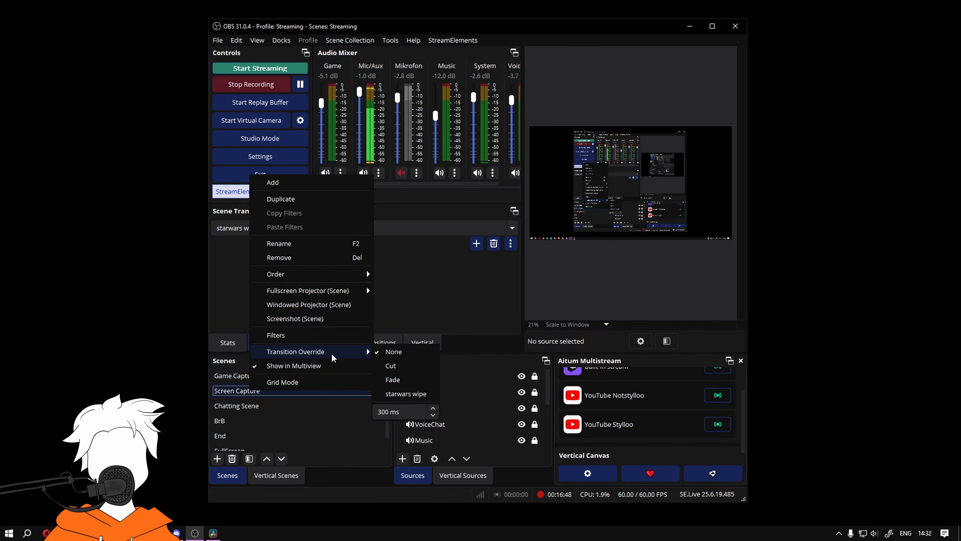